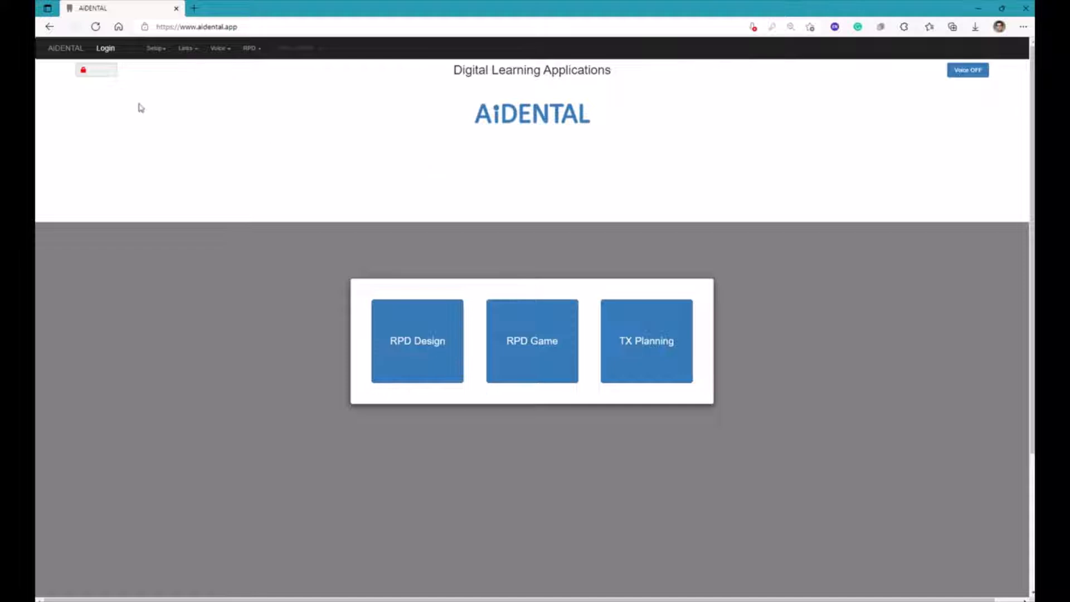
Log in with the saved account and open assigned case R0001 in class AM1
click(112, 52)
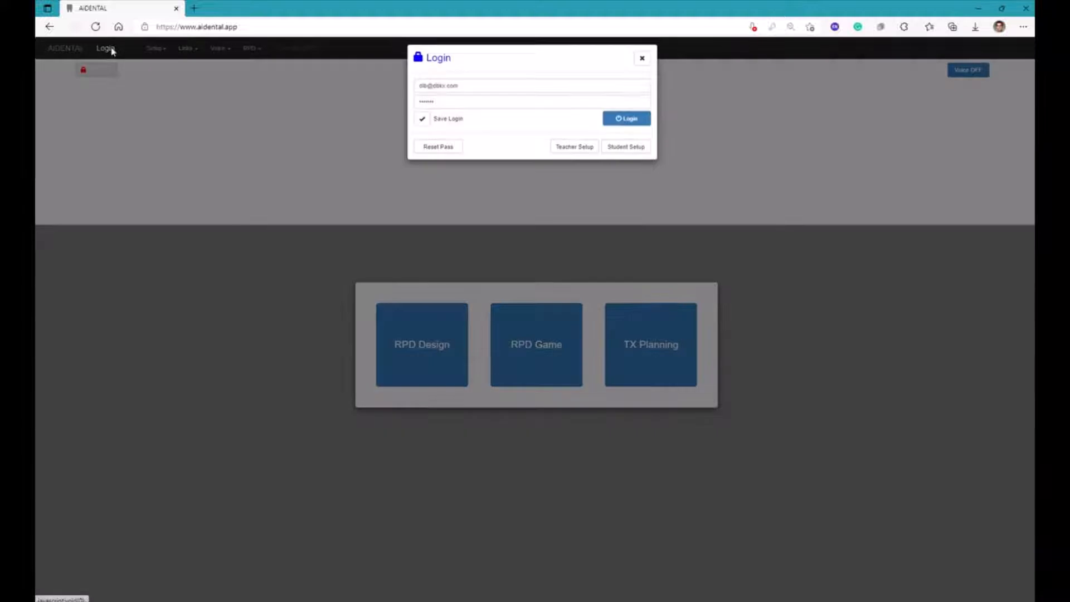
click(627, 125)
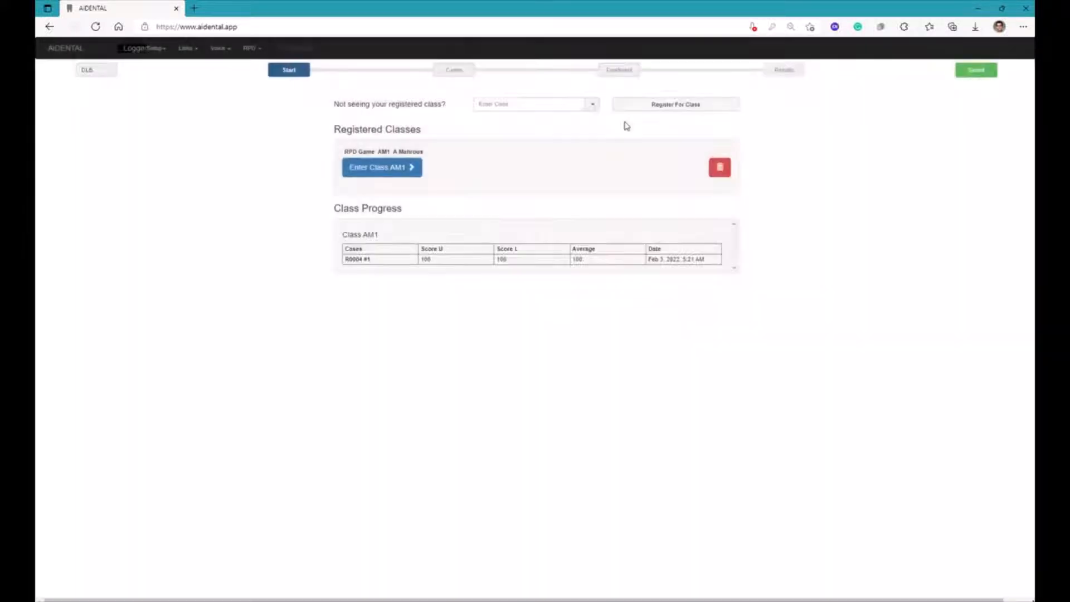
click(388, 169)
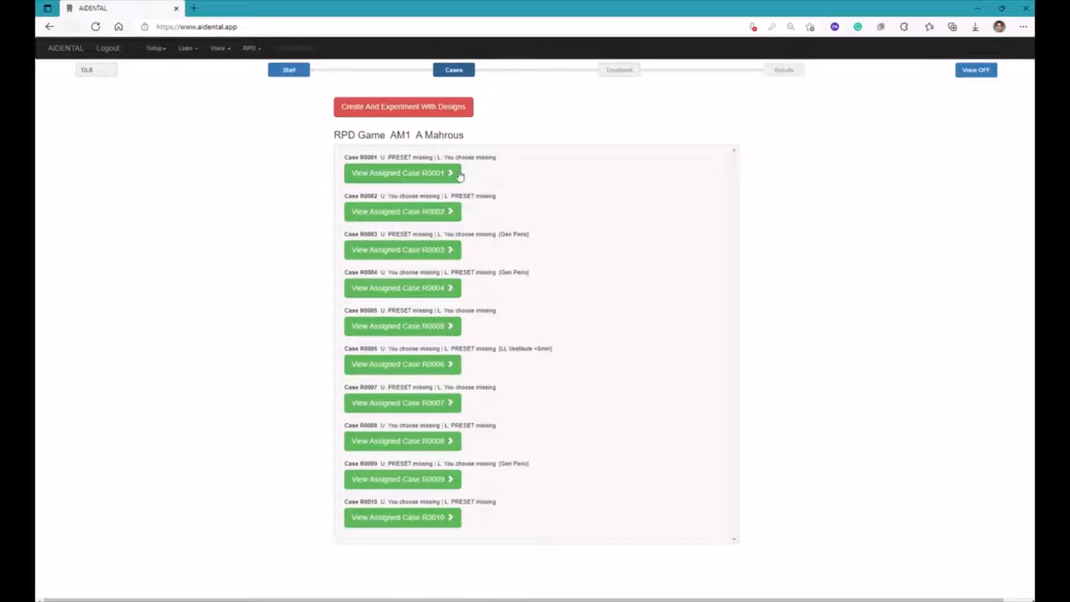
click(383, 174)
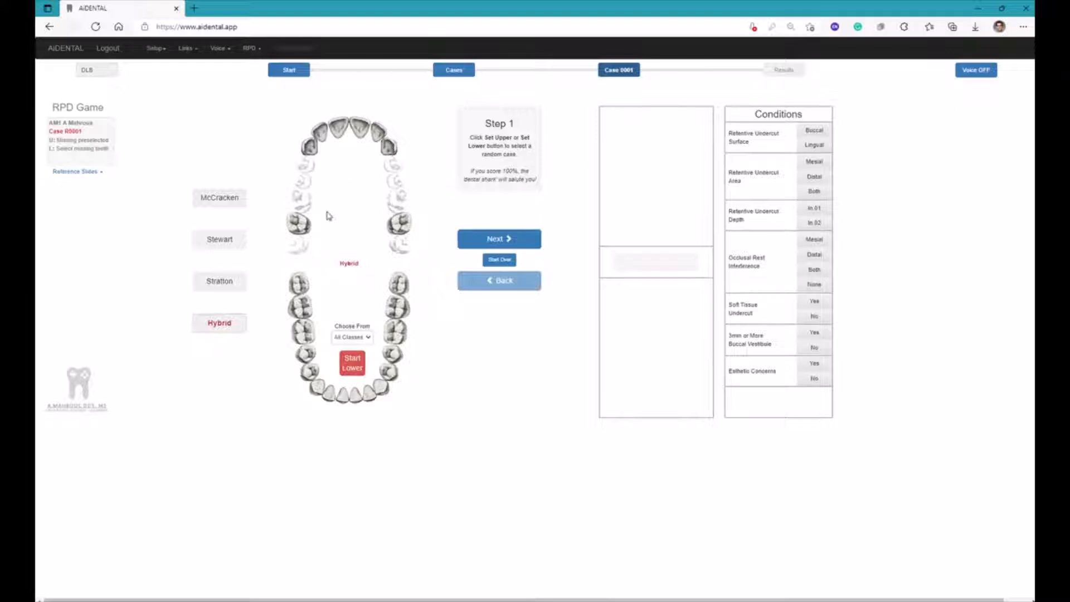
Classify the upper arch as Kennedy Class III with 1 modification space and an A-P Strap major connector, then confirm
click(473, 247)
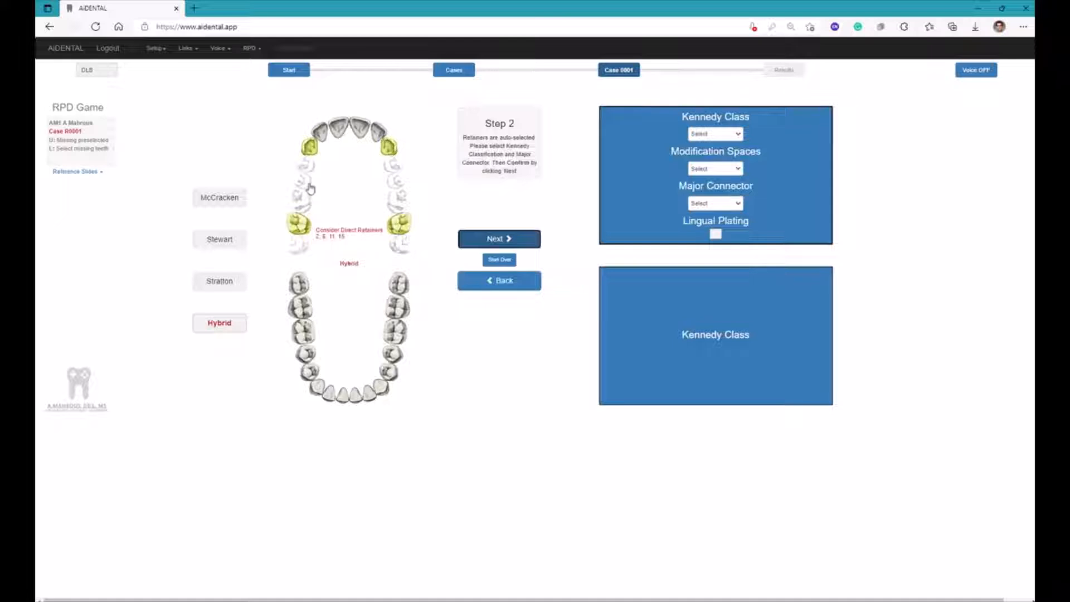
click(706, 135)
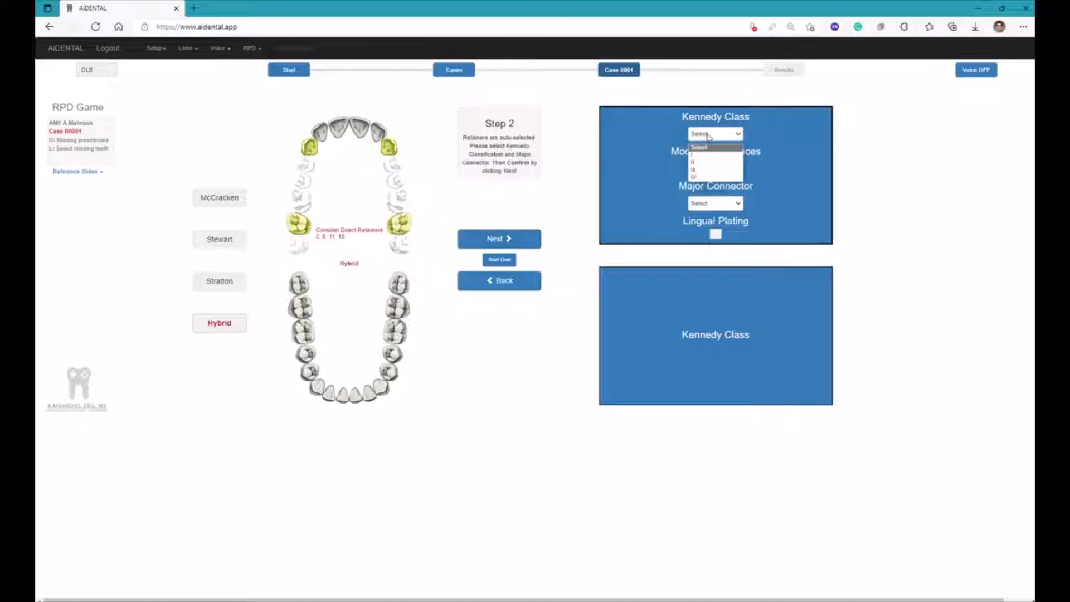
click(698, 170)
click(707, 168)
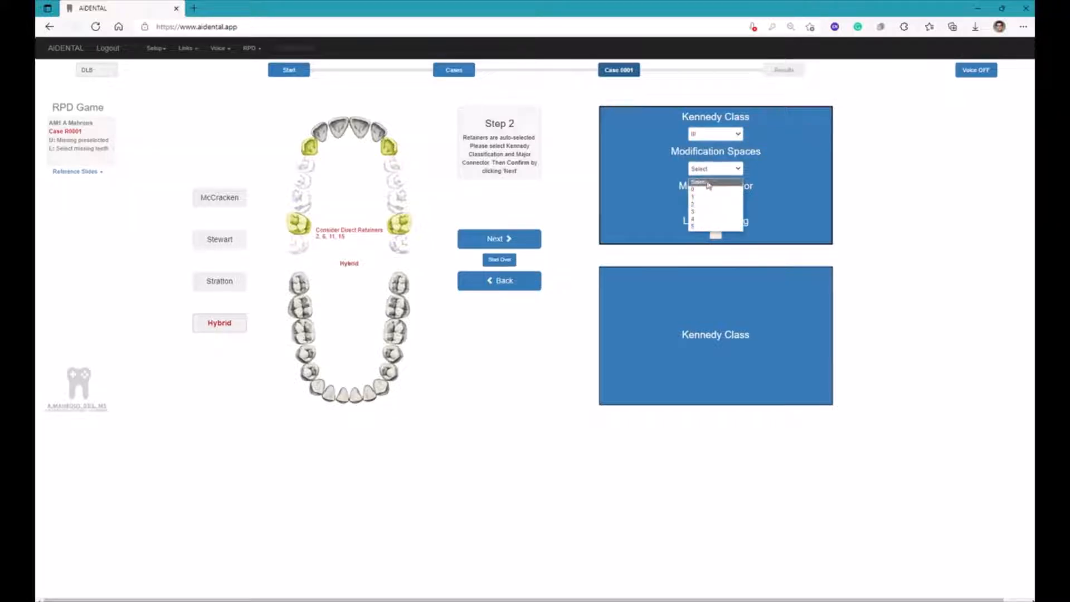
click(704, 197)
click(706, 205)
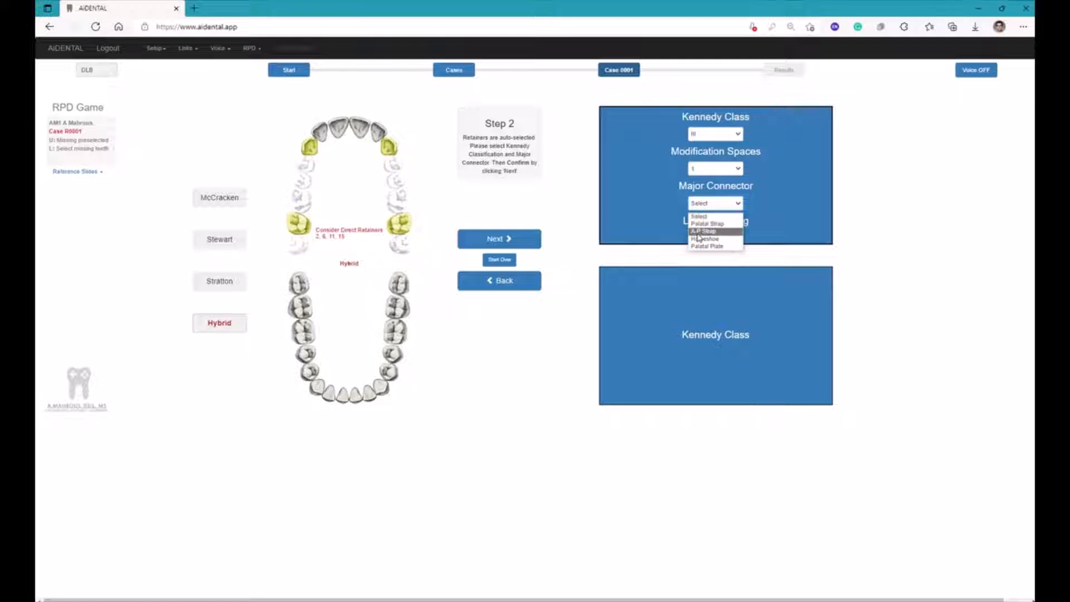
click(700, 231)
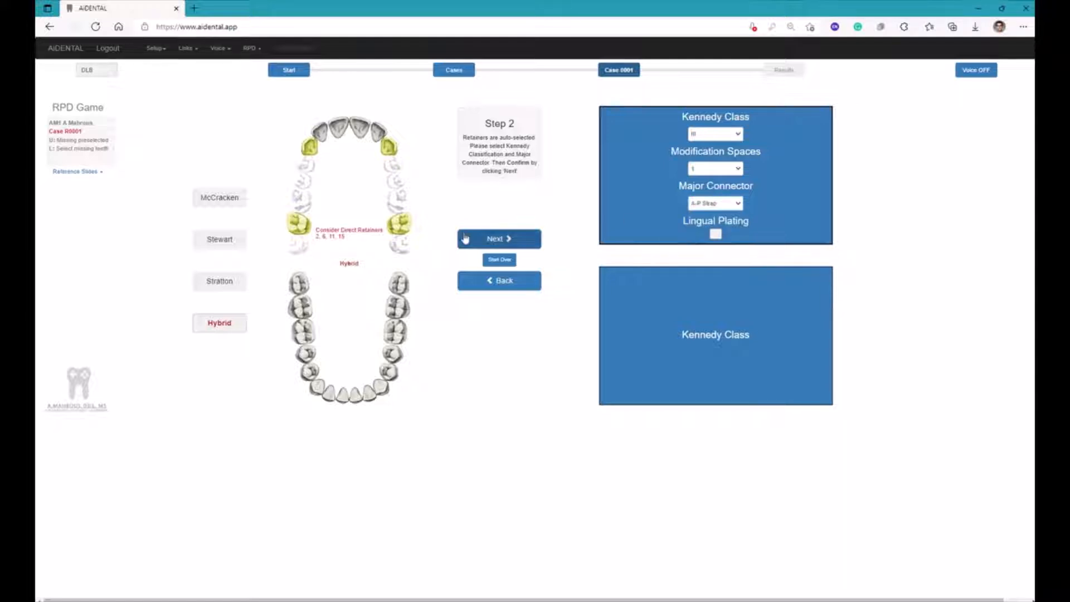
click(473, 239)
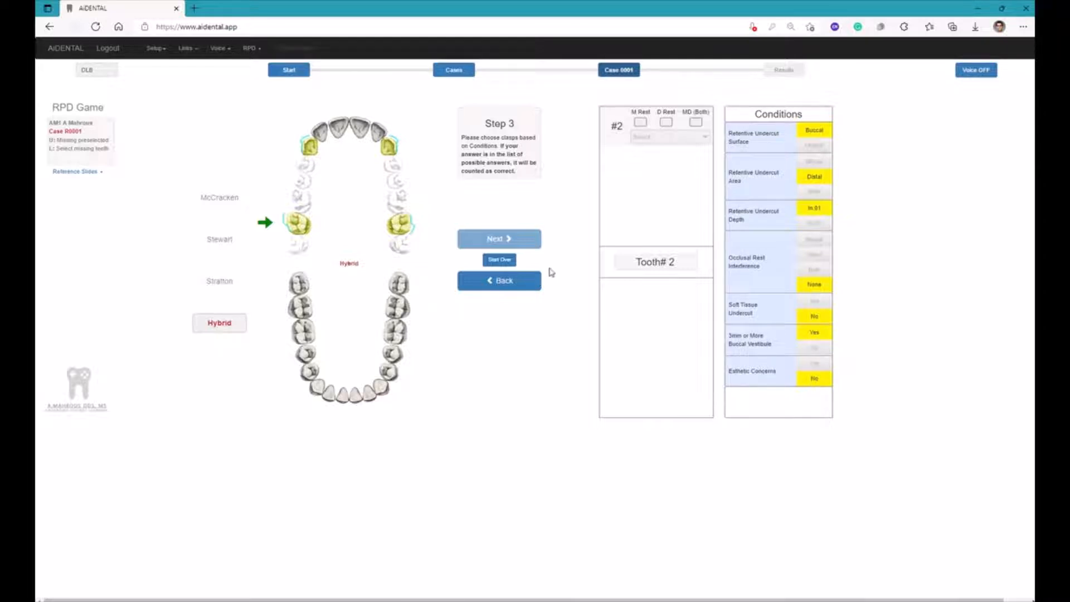
Give tooth #2 a mesial rest with CC Clasp [M Rest] and confirm the choice
click(644, 125)
click(691, 124)
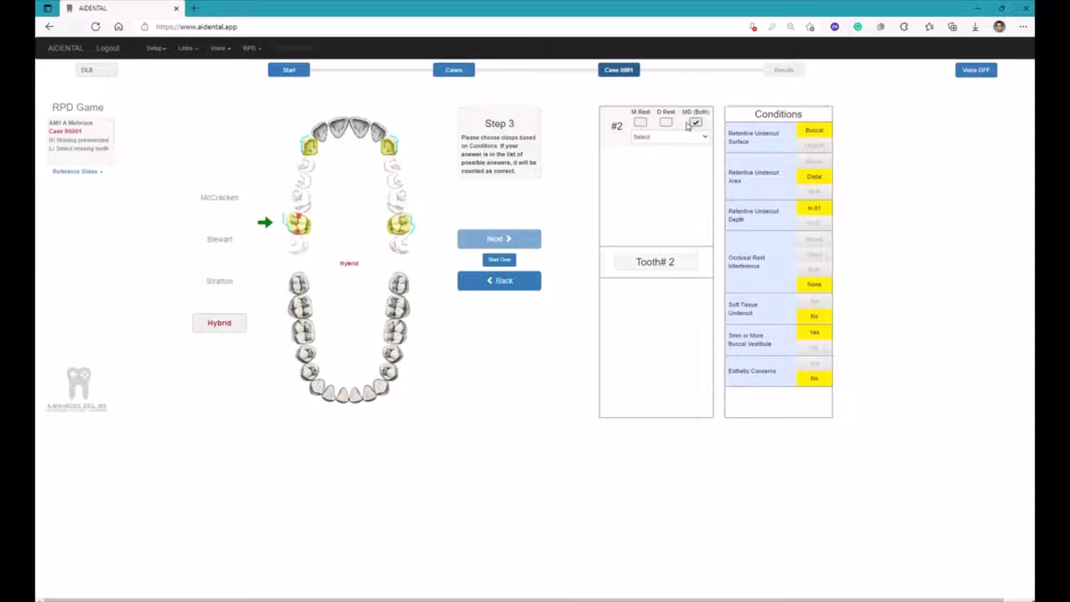
click(641, 123)
click(648, 140)
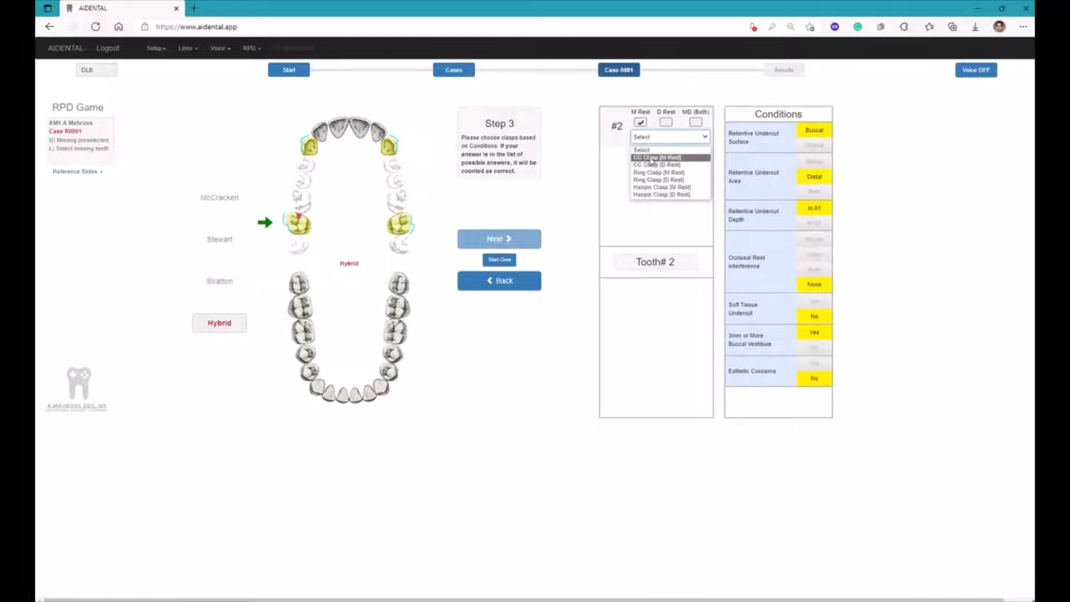
click(649, 159)
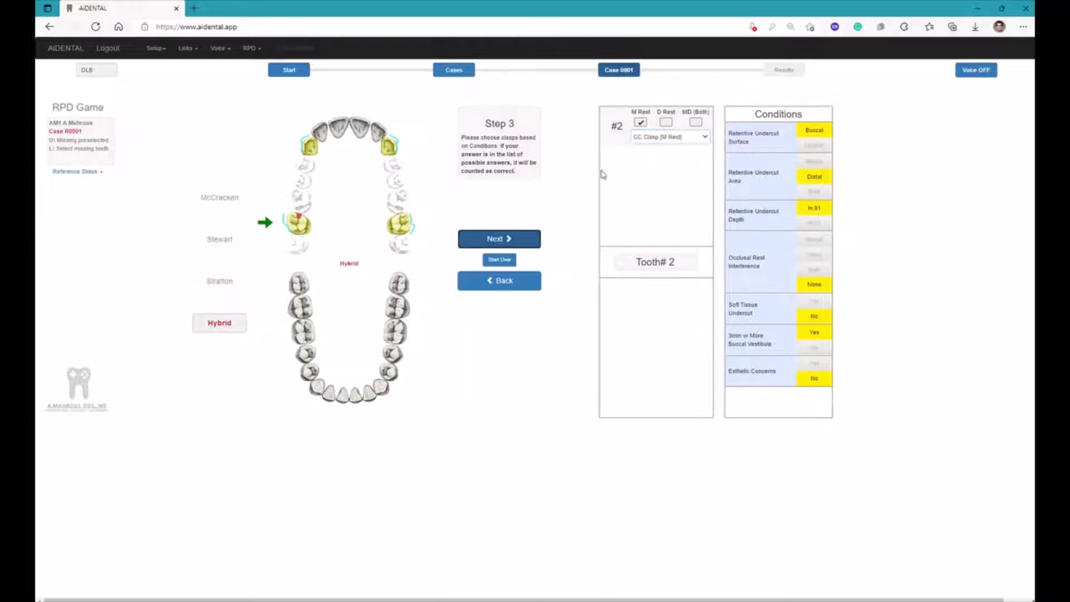
click(506, 239)
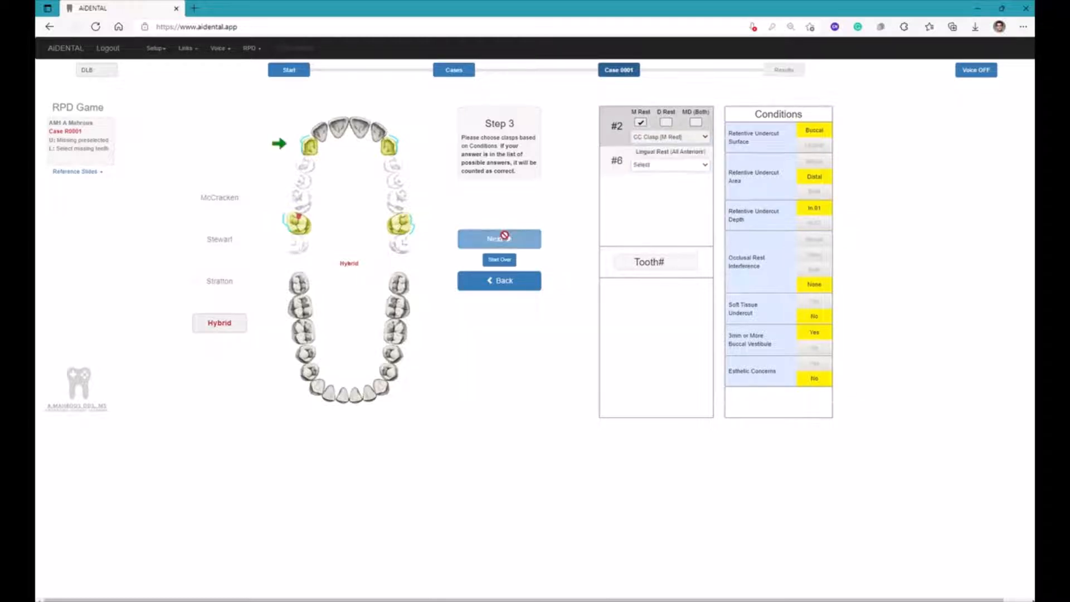
Assign Mod T-Bar D->M to tooth #6 and WW Clasp [D Rest] to tooth #11, confirming each choice
click(675, 166)
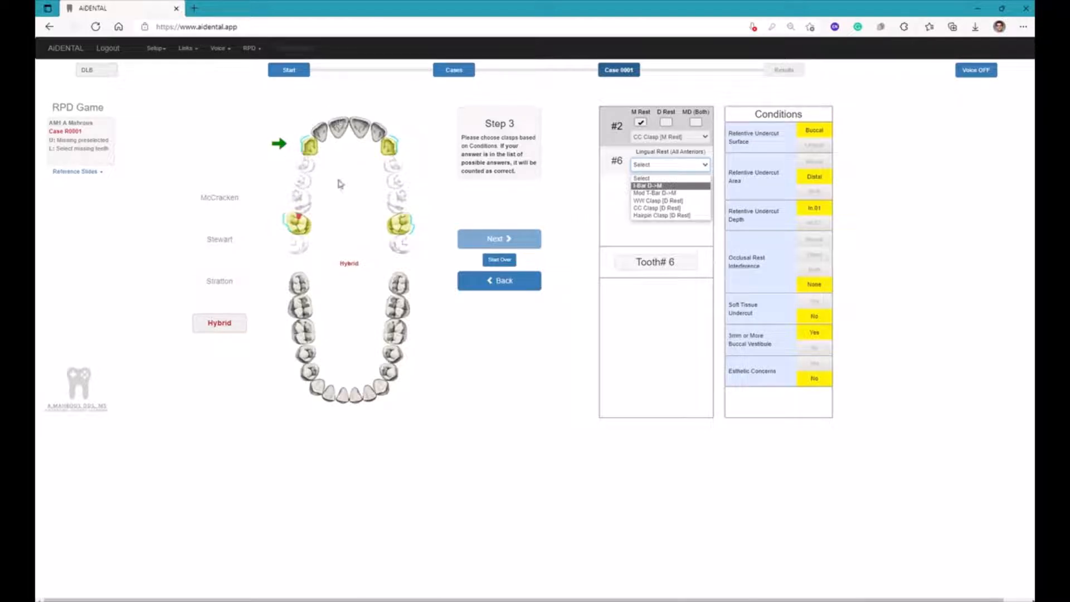
click(663, 194)
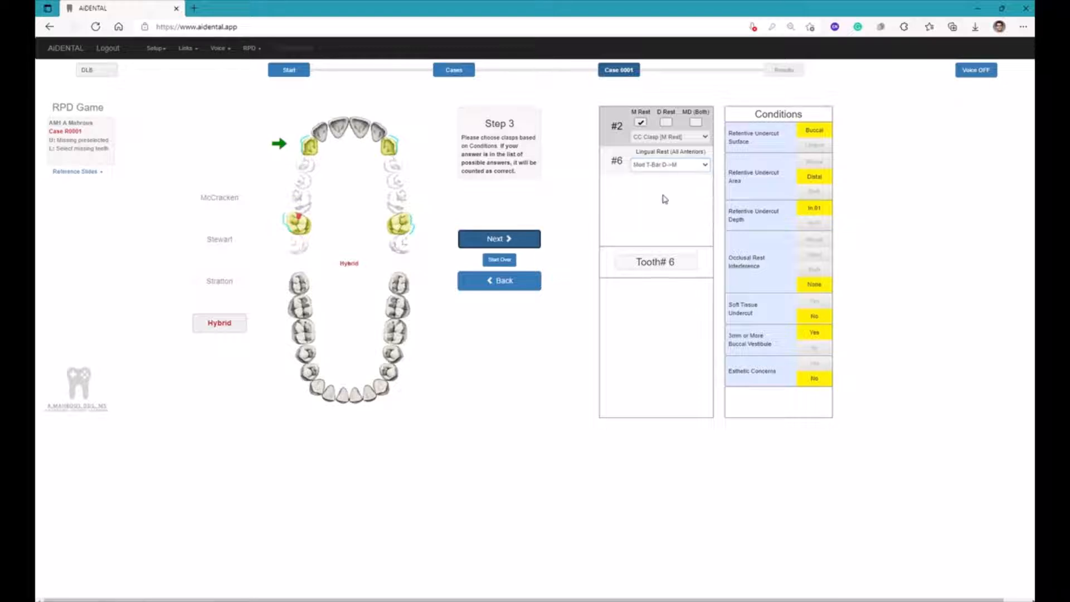
click(518, 237)
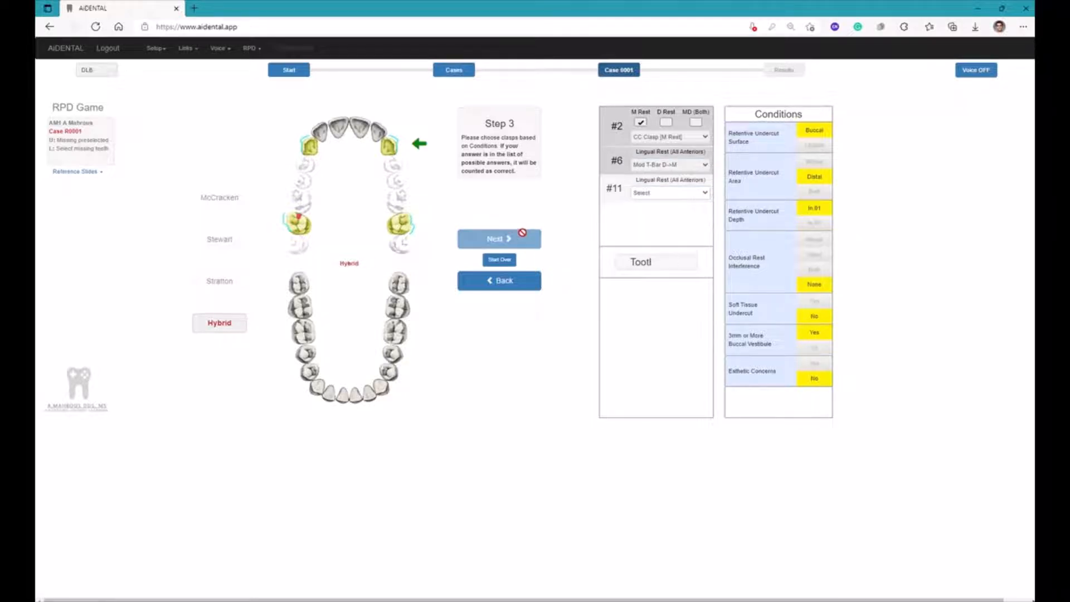
click(706, 192)
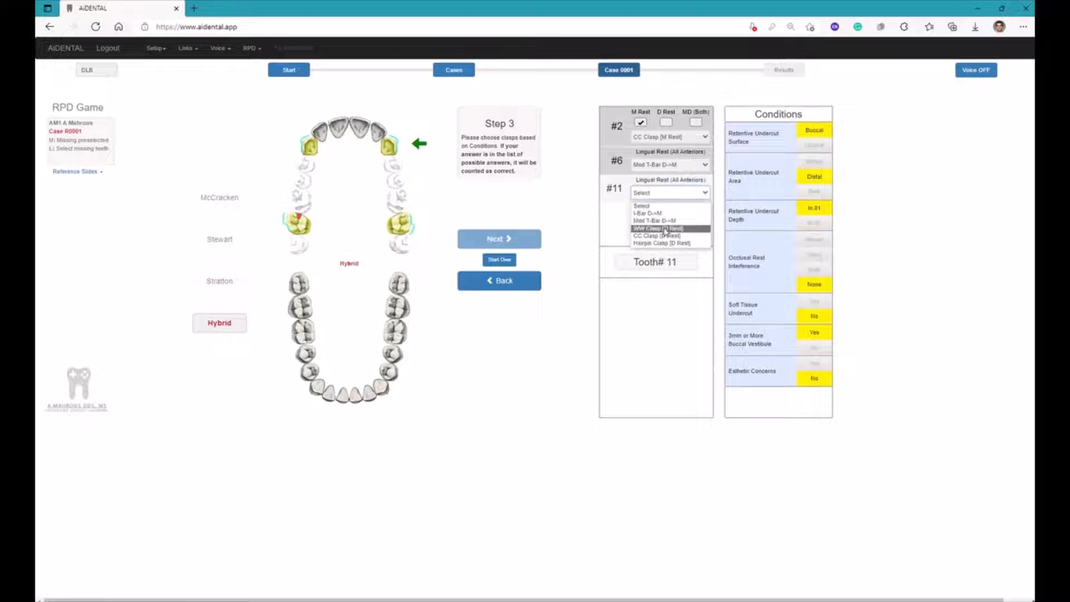
click(661, 228)
click(527, 239)
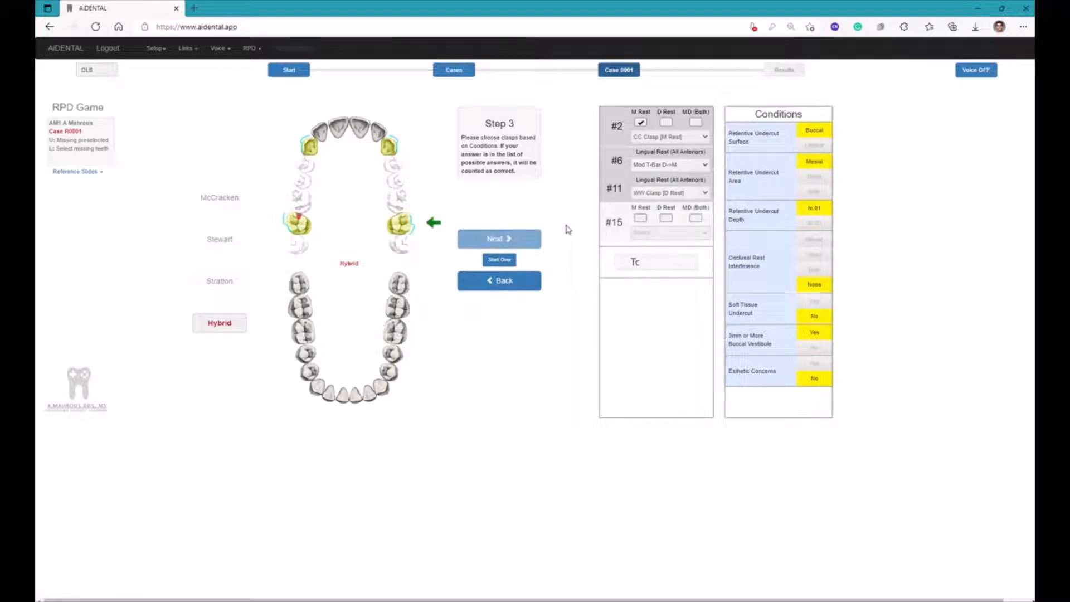
Give tooth #15 a distal rest with CC Clasp [D Rest] and submit the answers for scoring
click(666, 219)
click(663, 232)
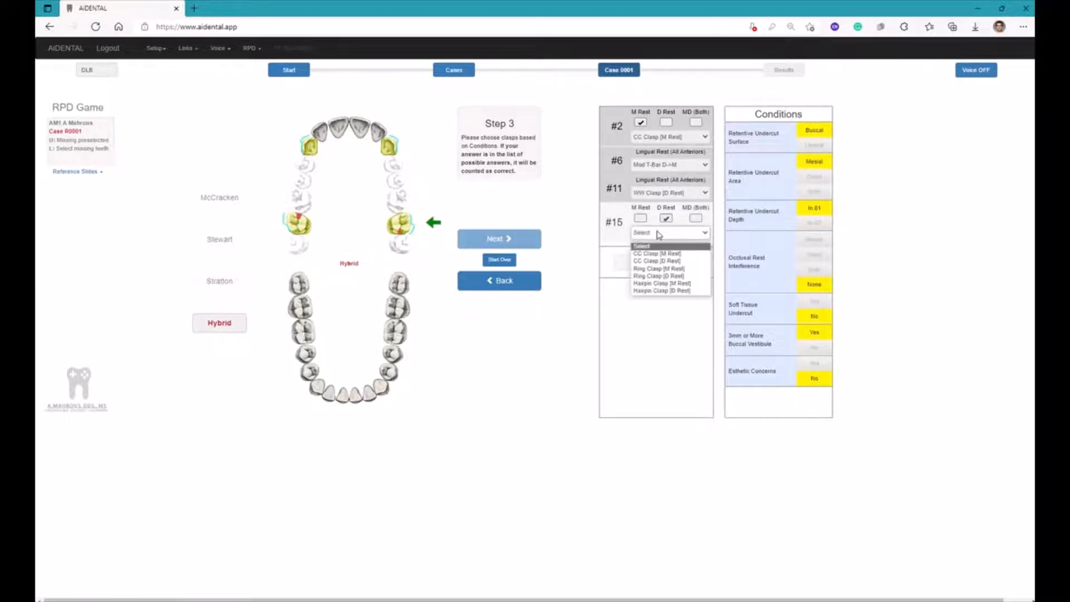
click(651, 261)
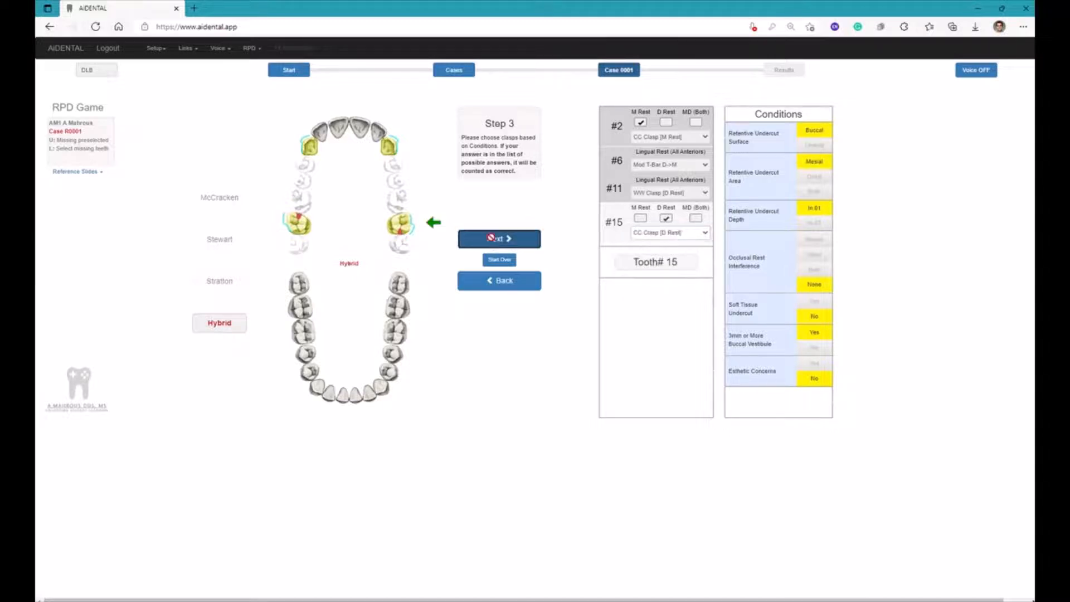
click(498, 238)
click(638, 88)
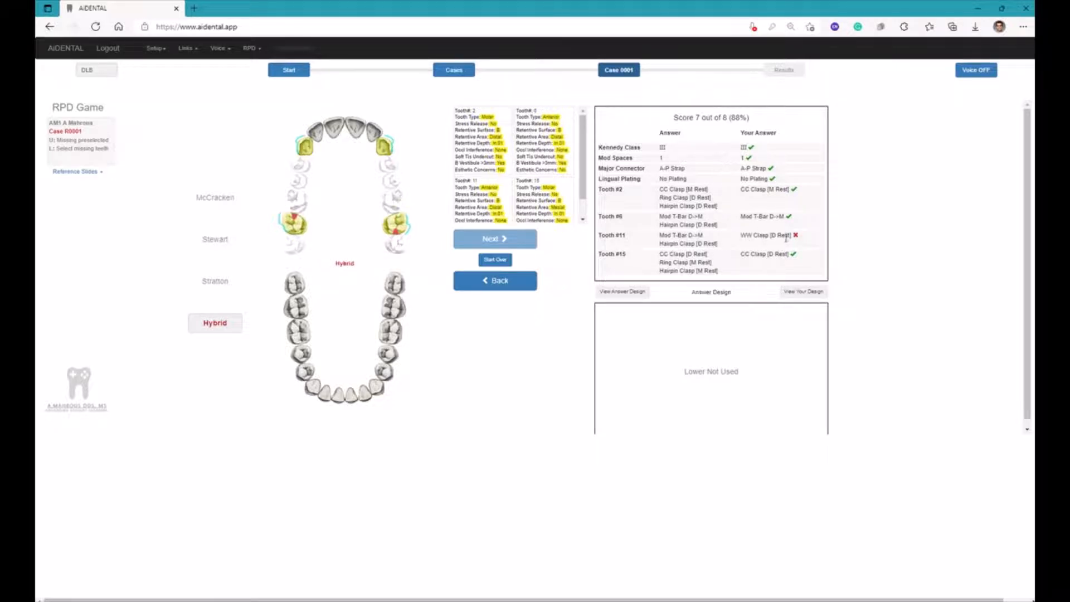
Display the answer design on the upper arch and compare it with your own design
click(634, 292)
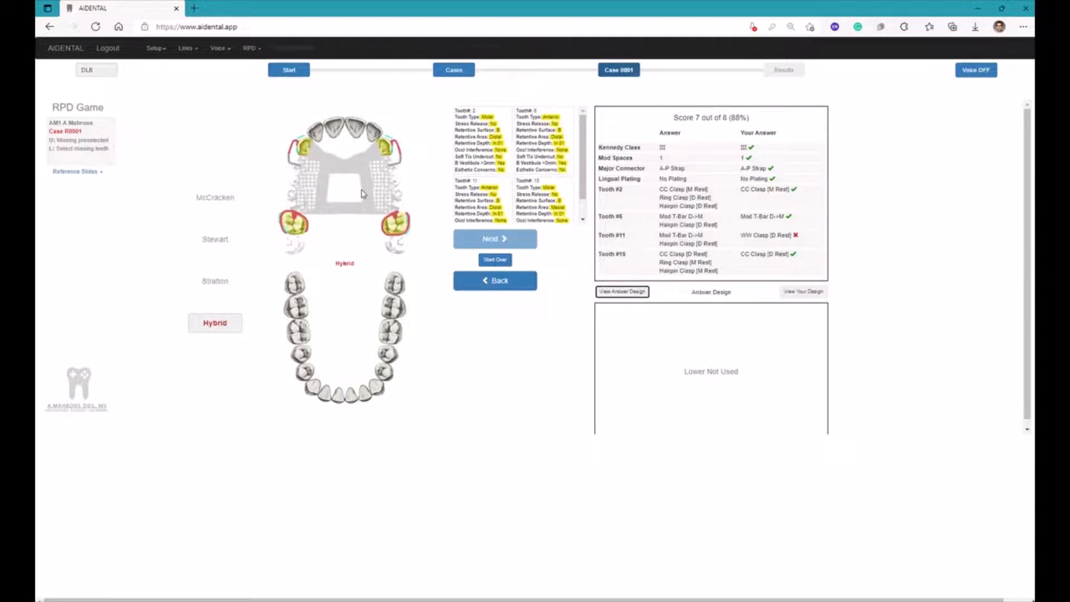
click(793, 296)
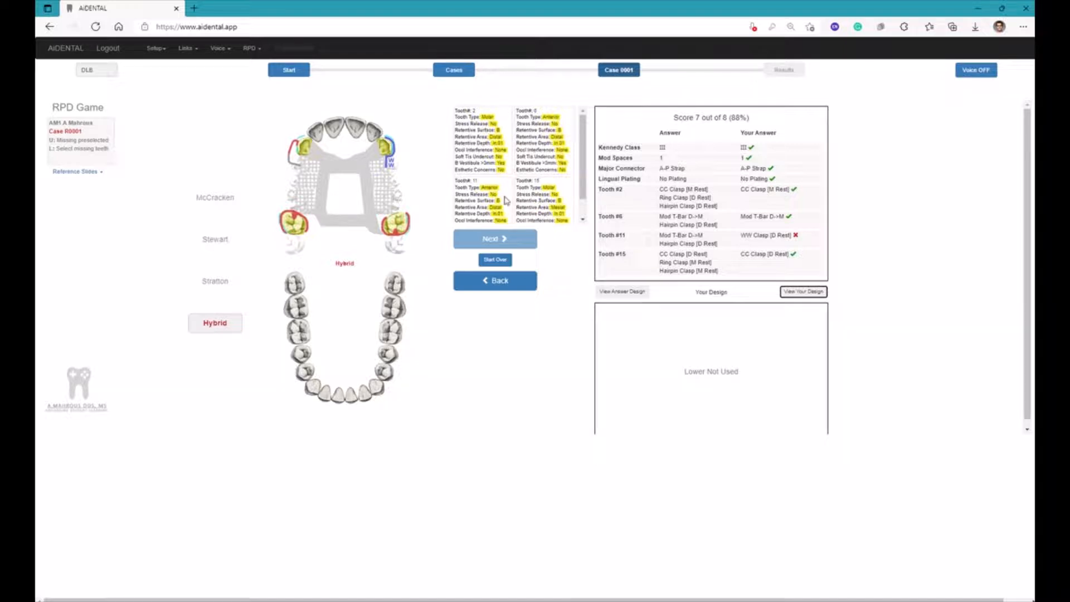
Start the case over and open Create And Experiment With Designs from the class's case list
click(495, 260)
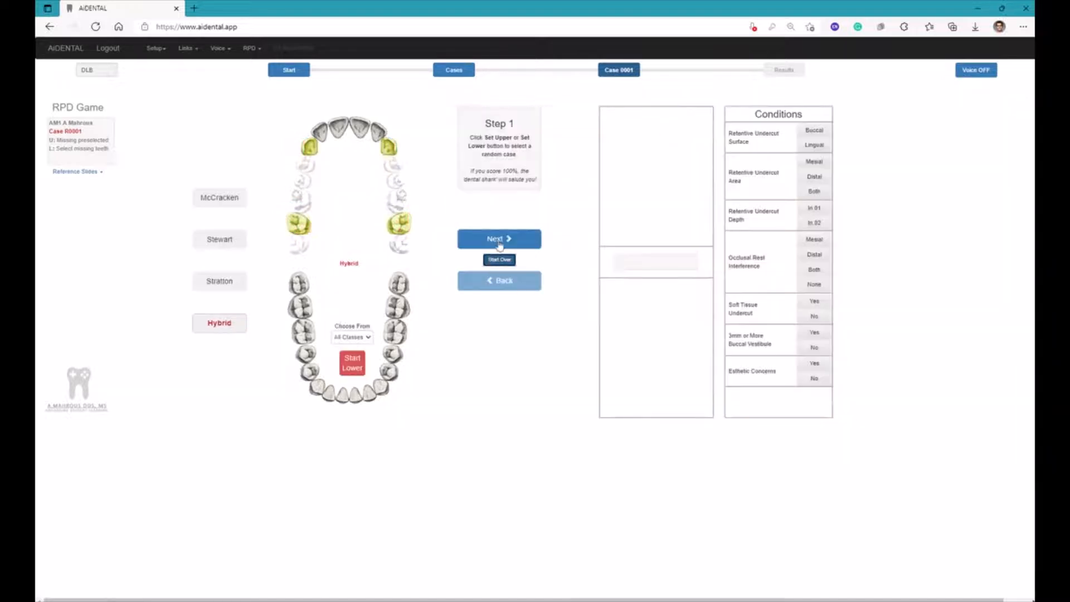
click(464, 78)
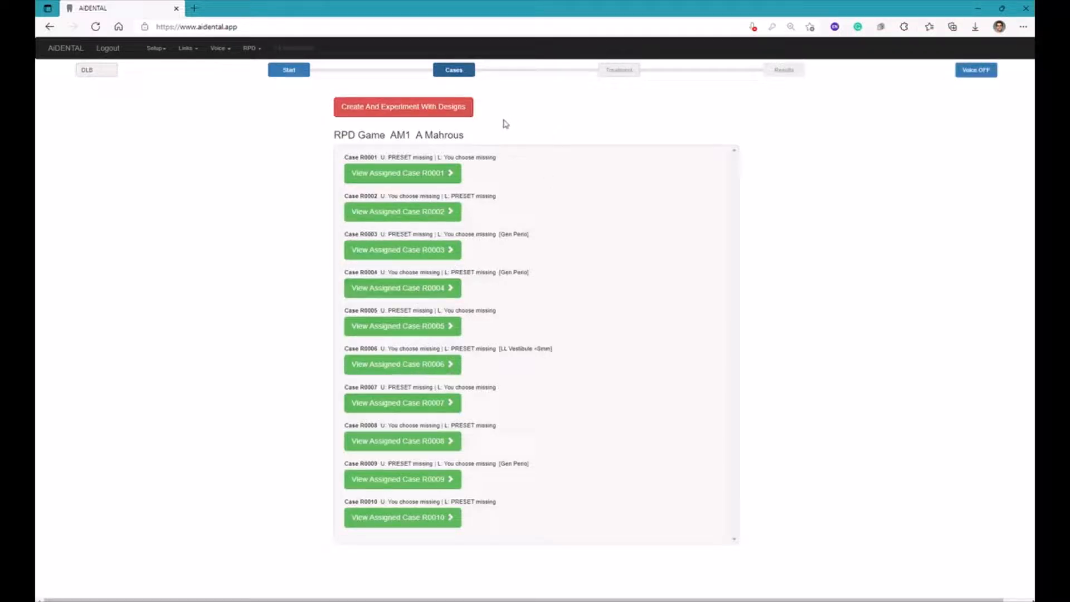
click(389, 111)
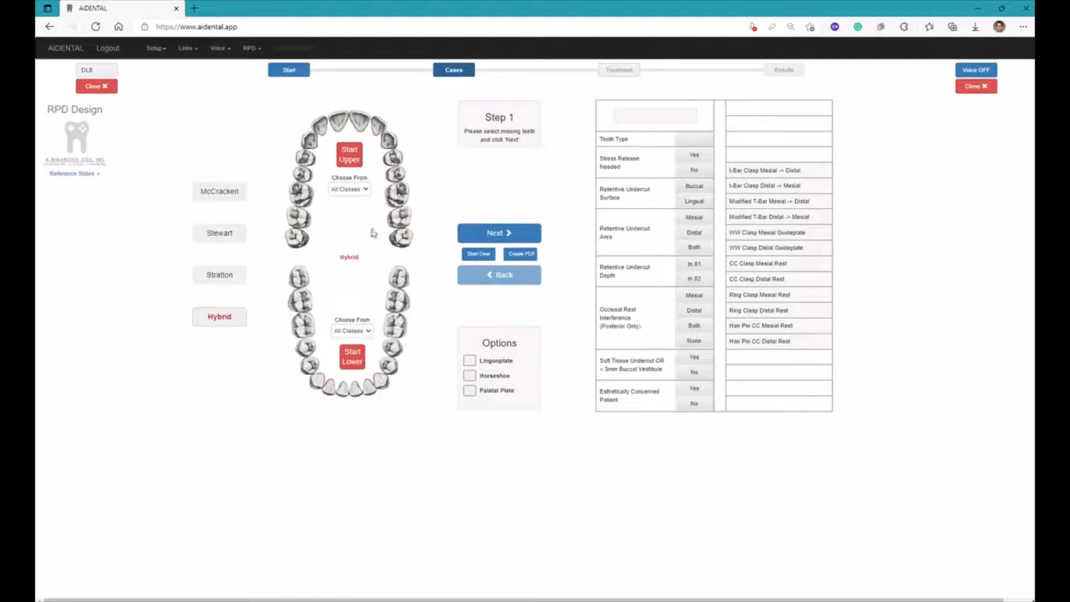
Mark upper teeth #2, #3, #4, #13, #14 and #15 as missing on the arch diagram
click(301, 214)
click(300, 192)
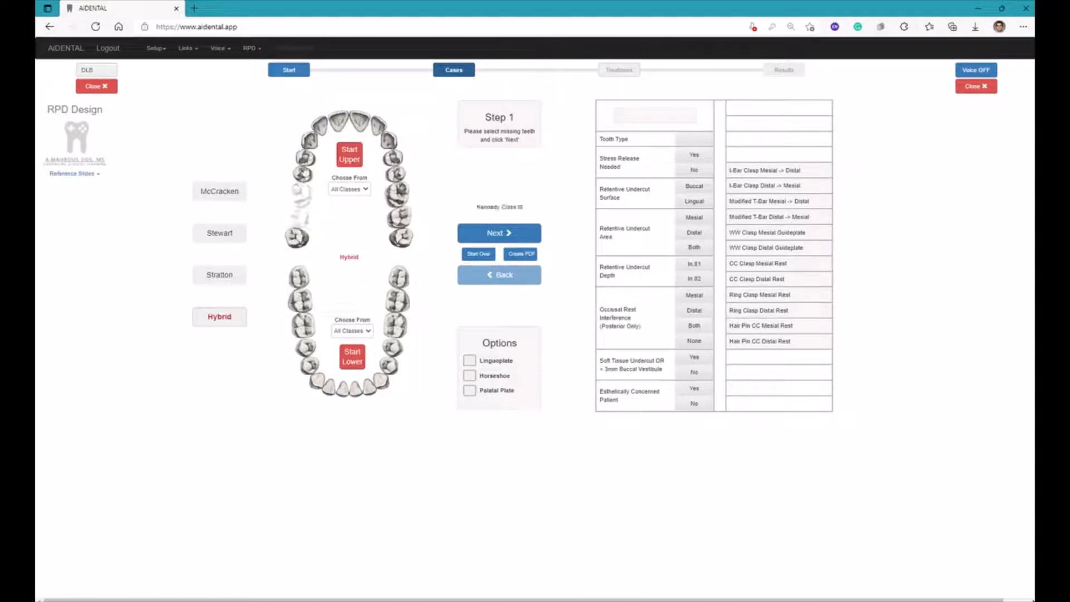
click(303, 174)
click(396, 175)
click(397, 194)
click(400, 218)
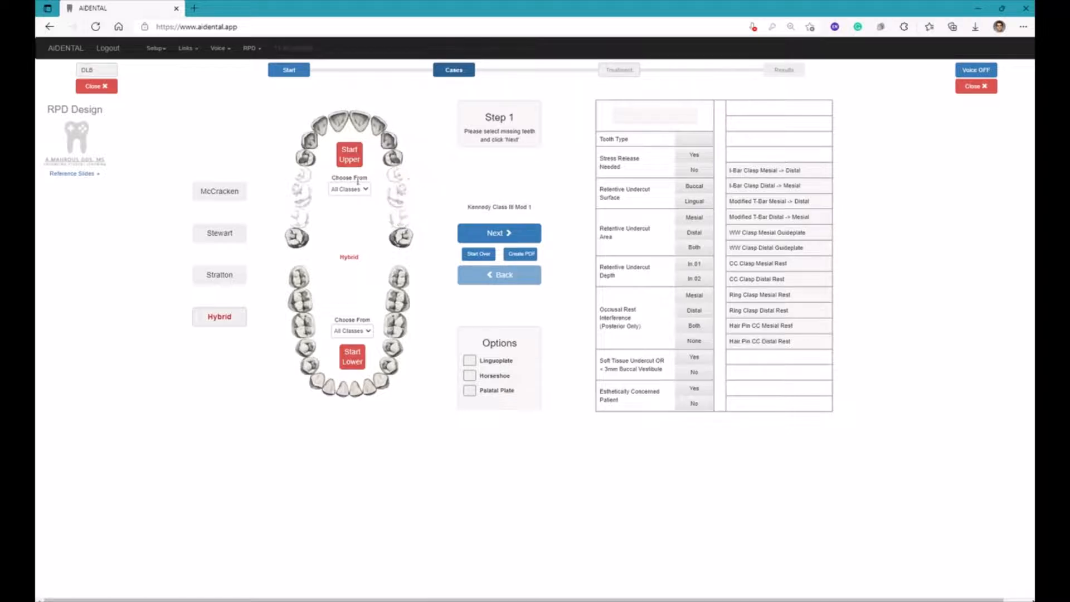
Generate random missing-teeth patterns for the upper arch, first from all classes and then restricted to Class I
click(355, 161)
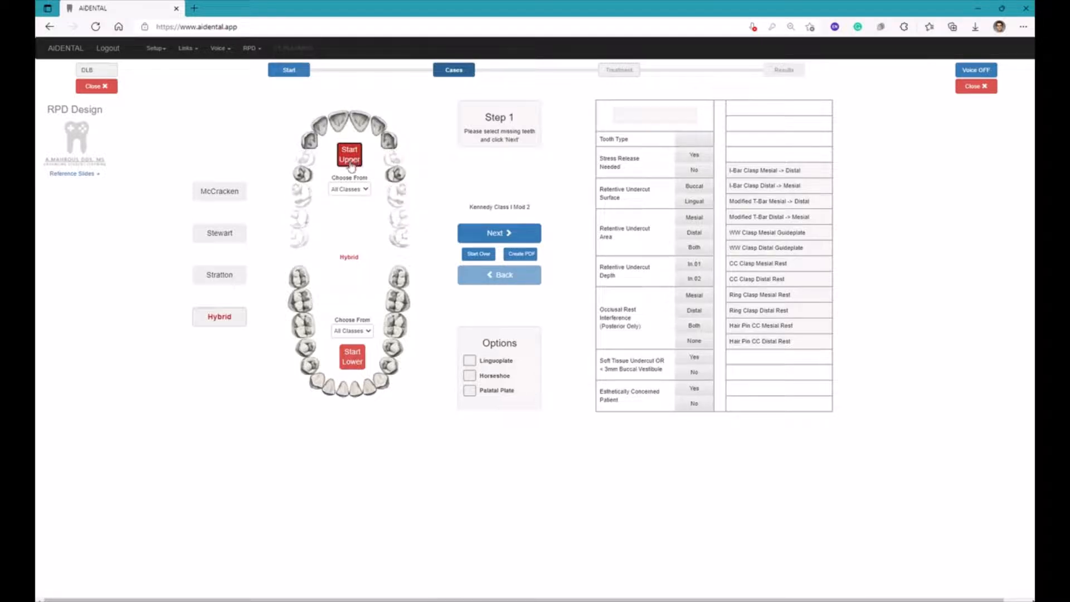
click(365, 191)
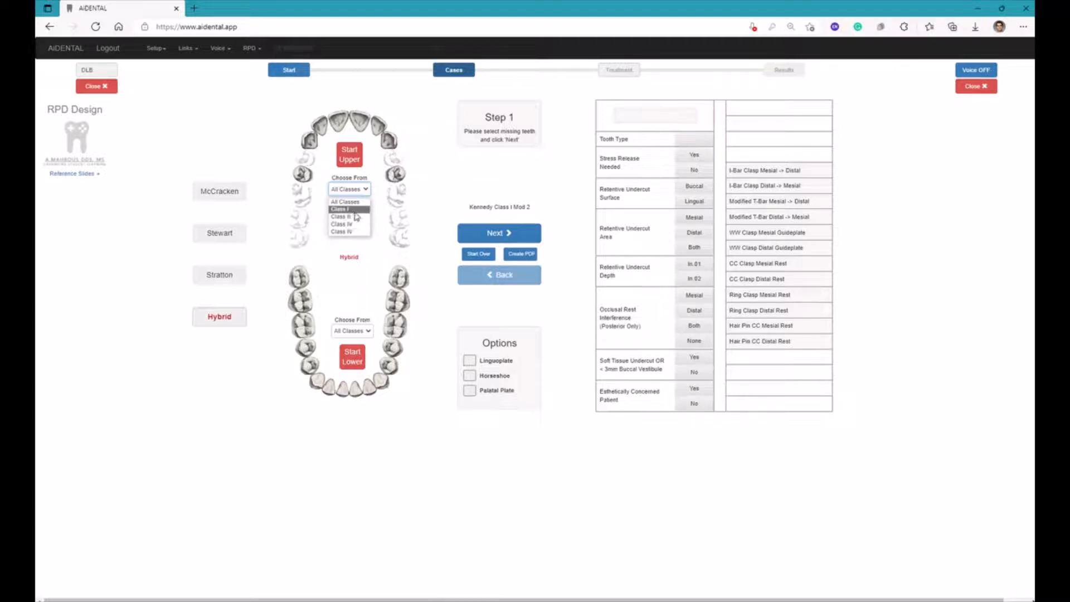
click(355, 212)
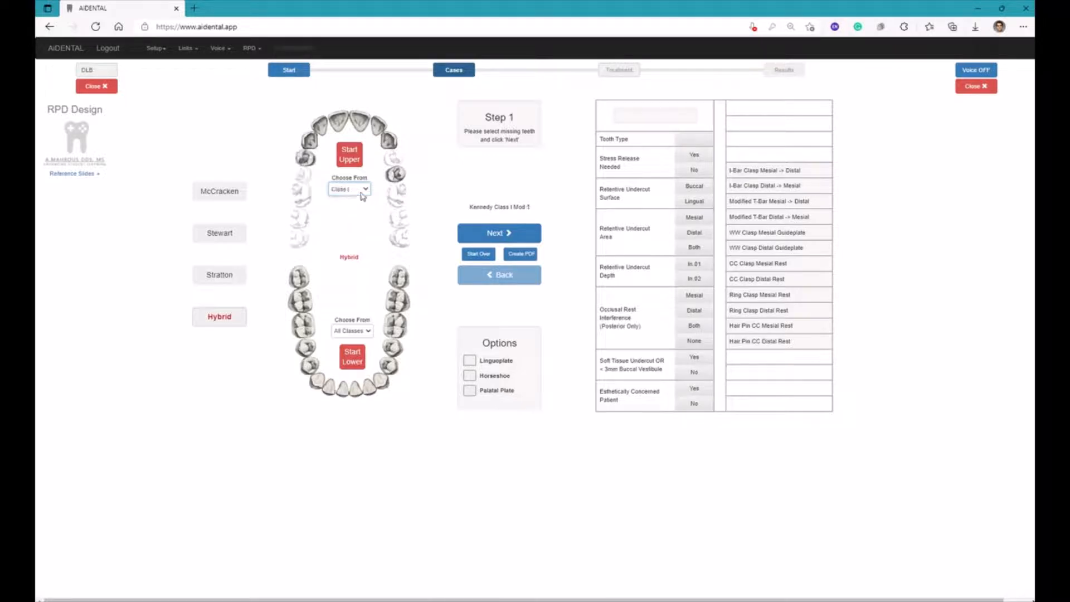
click(357, 158)
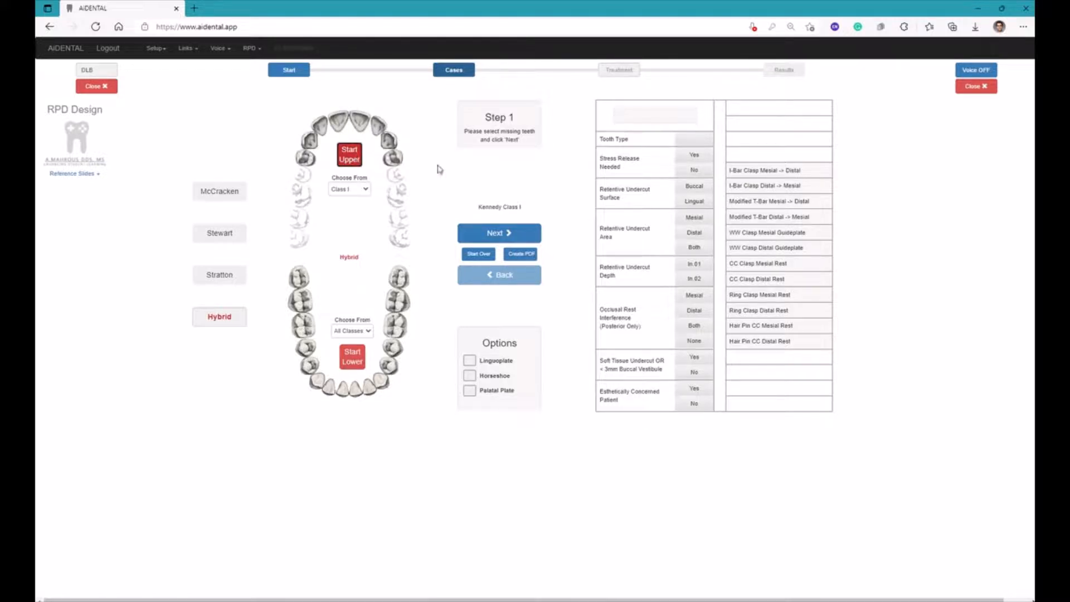
Show the ideal design for the upper arch and continue to the clasp customization of tooth #5
click(494, 233)
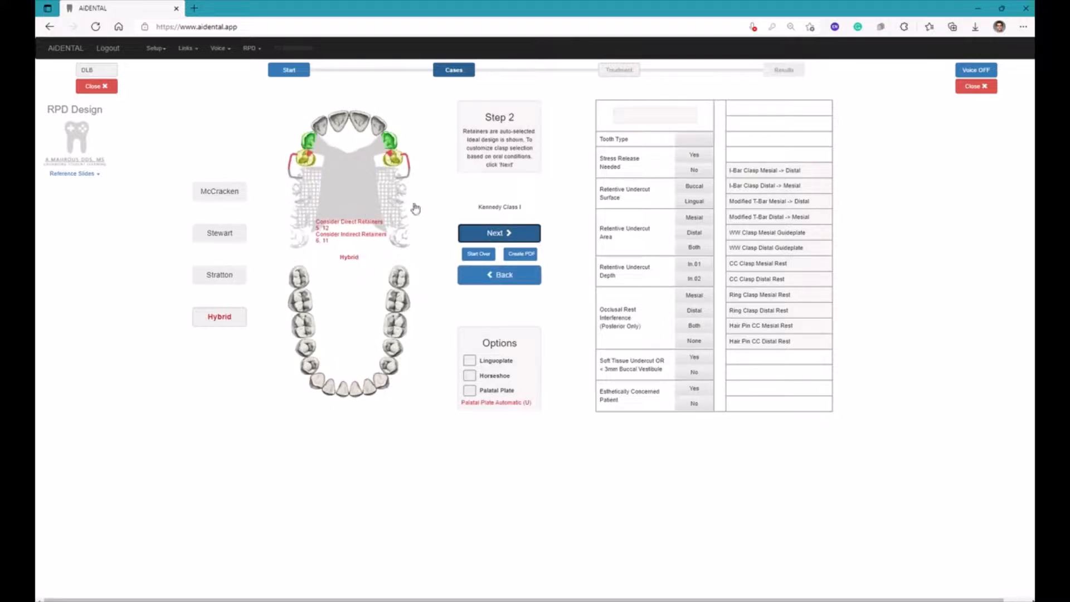
click(528, 234)
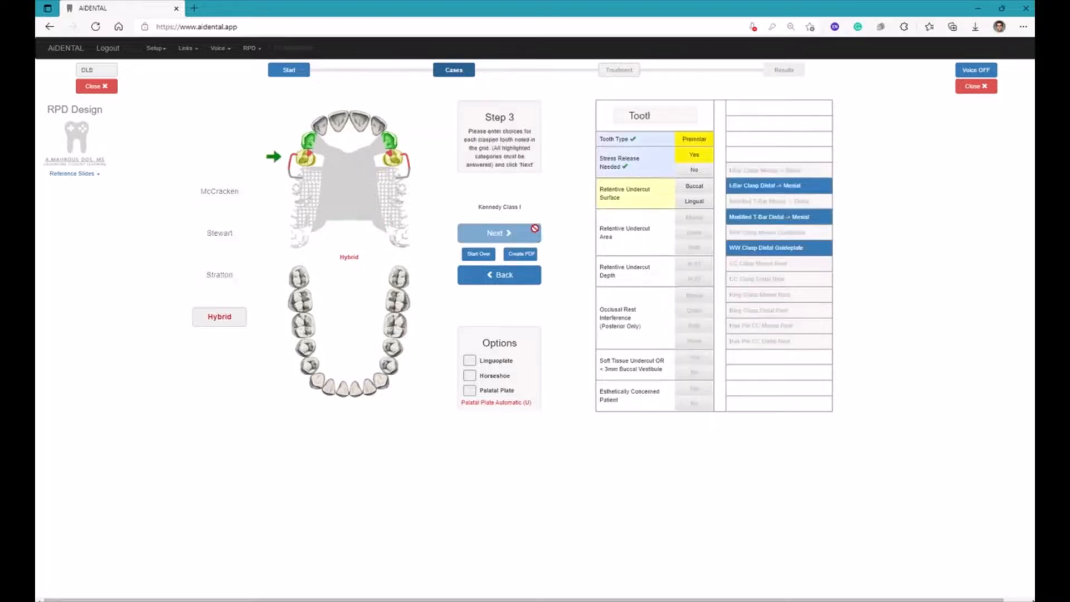
Set tooth #5's retentive undercut surface to Buccal, its undercut area to Both and its undercut depth to .02
click(697, 204)
click(696, 188)
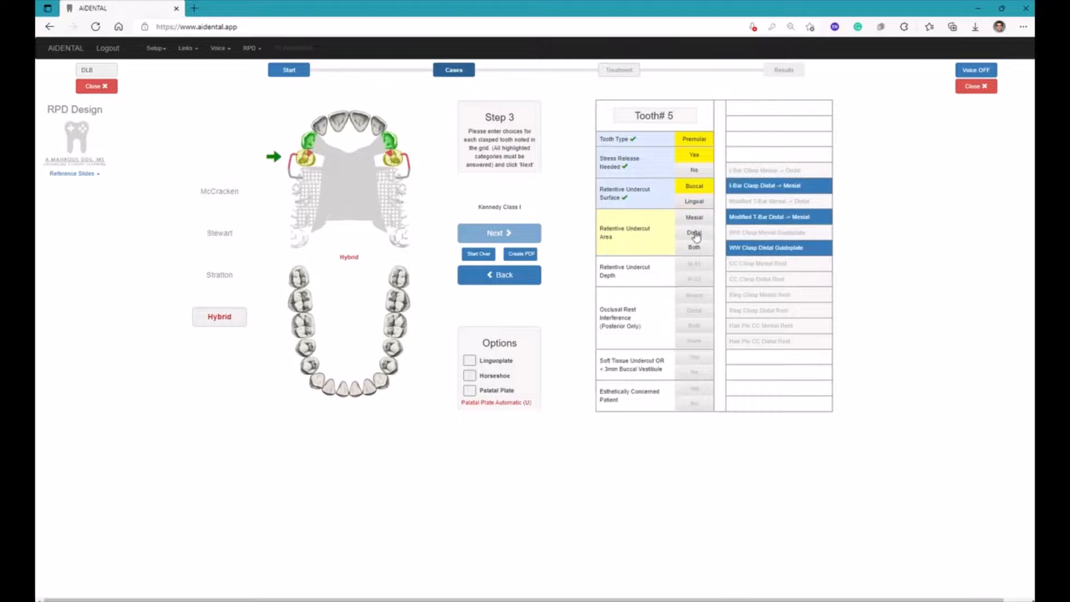
click(696, 235)
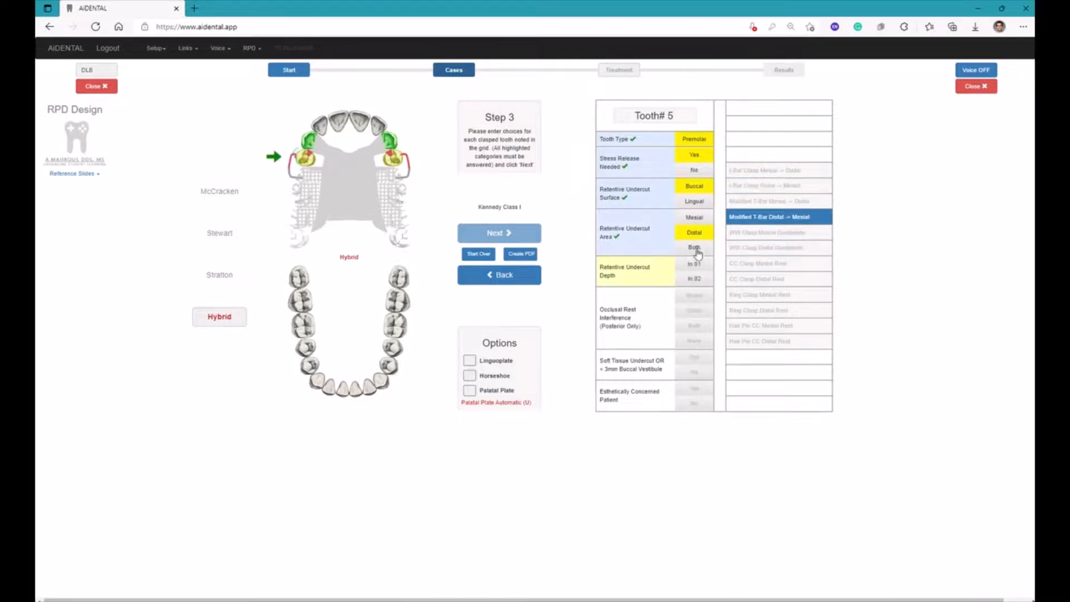
click(697, 250)
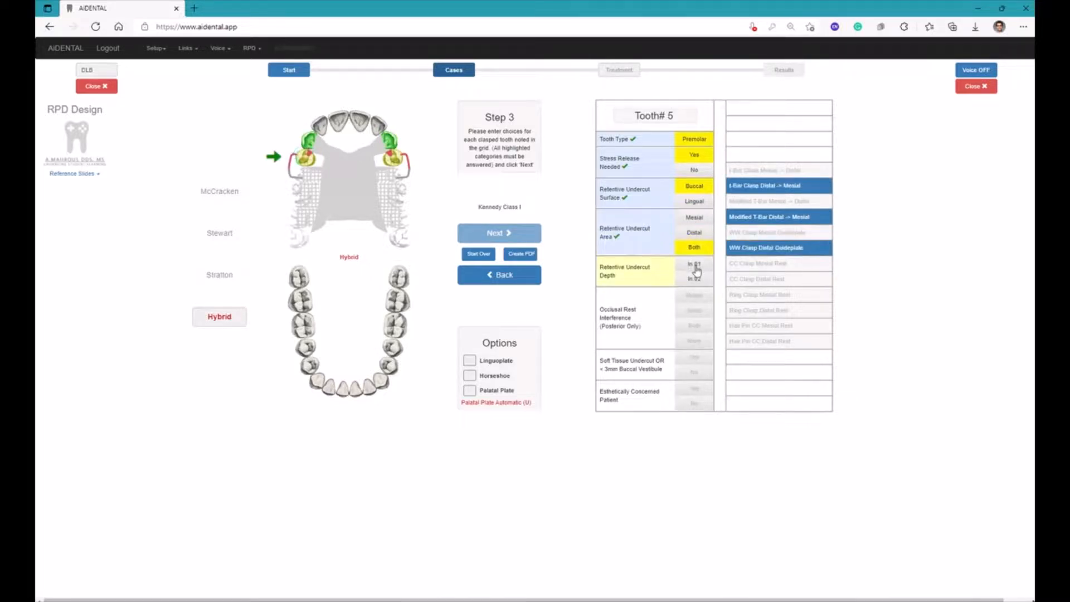
click(695, 279)
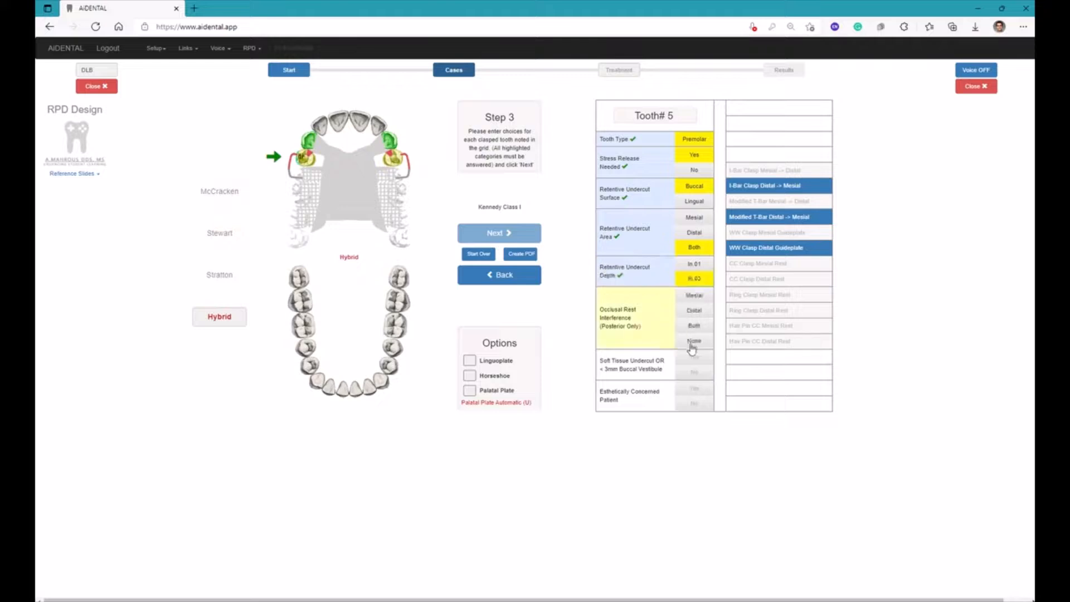
Set tooth #5's occlusal rest interference to None, and answer No to soft tissue undercut and esthetic concern
click(692, 344)
click(695, 357)
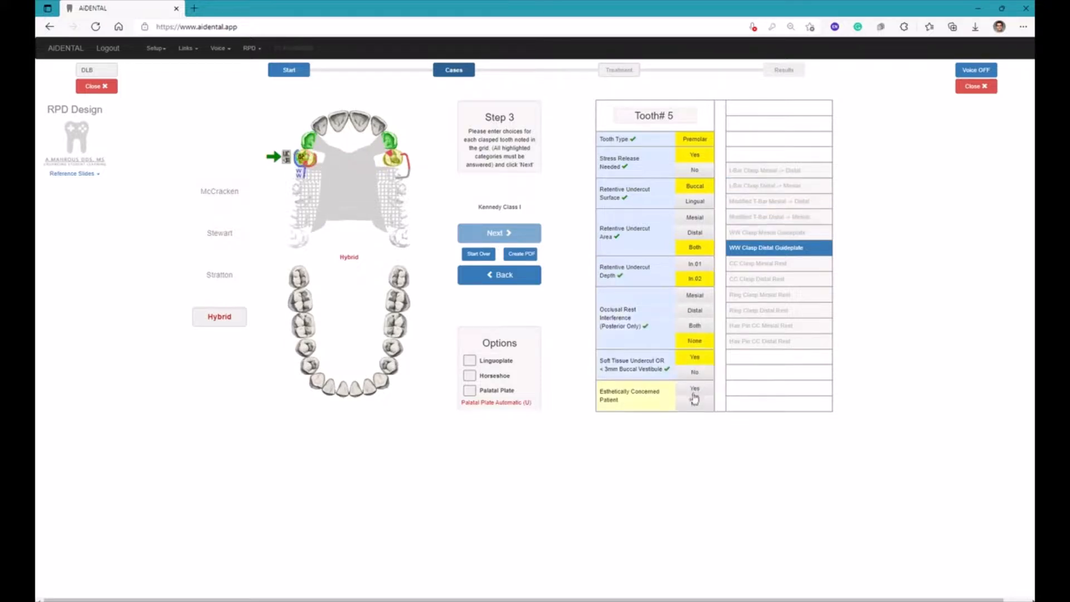
click(694, 404)
click(700, 373)
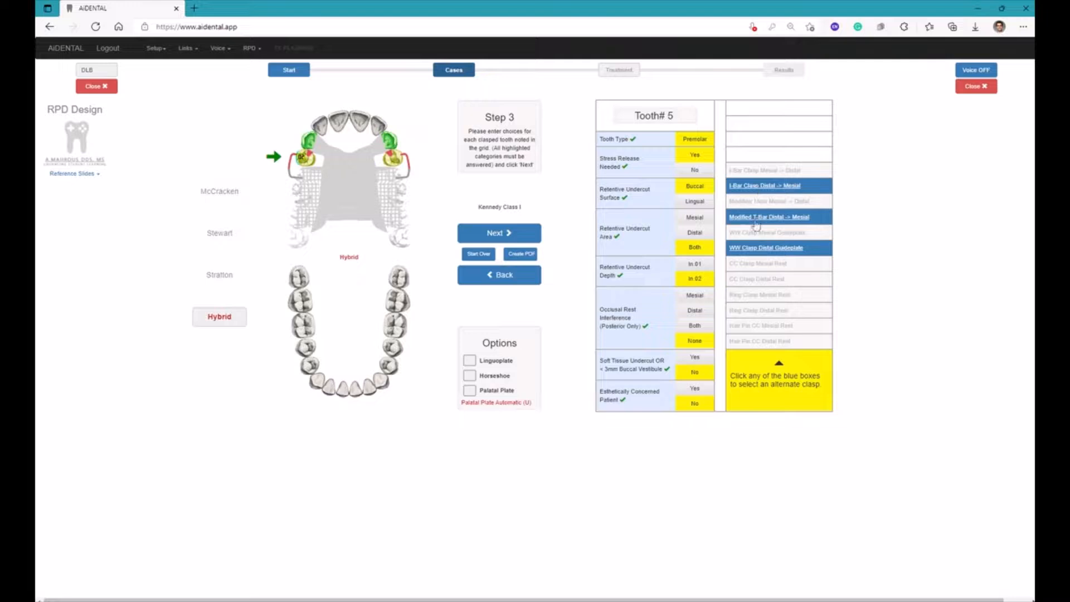
Preview the WW Clasp Distal Guideplate and the bar clasp alternatives for tooth #5, keep the I-Bar clasp, and continue to tooth #12
click(757, 248)
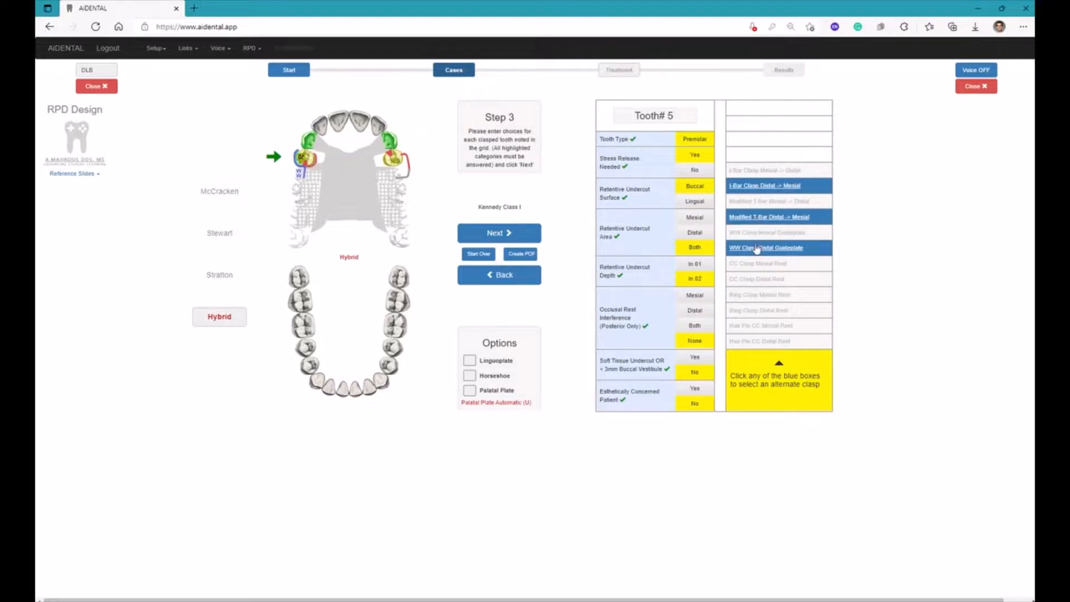
click(756, 219)
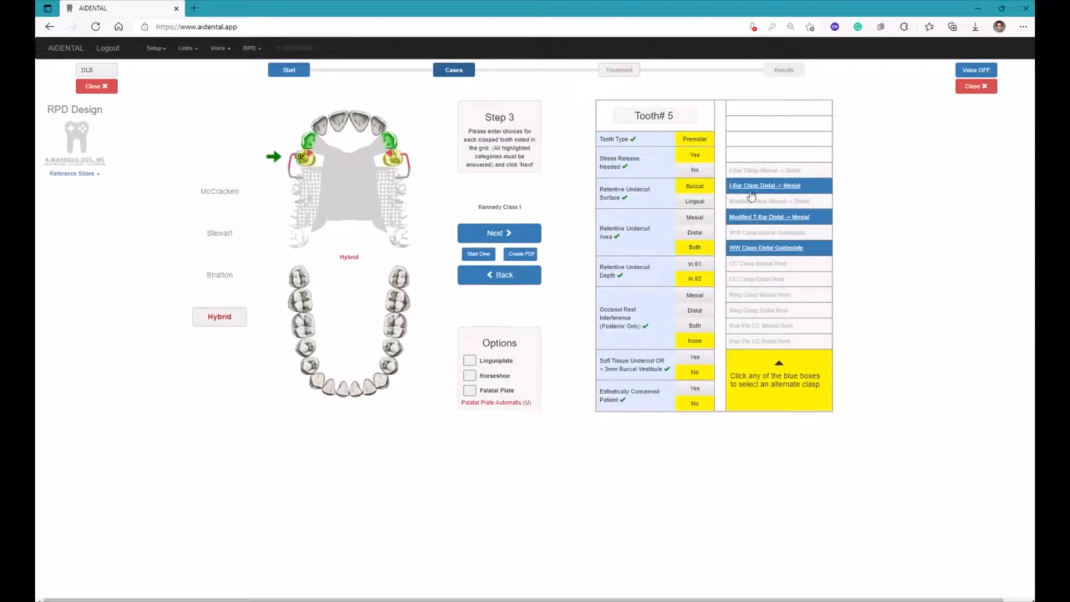
click(510, 234)
Enter tooth #12's conditions: Lingual undercut surface, Both areas, .02 depth, no rest interference, no soft tissue undercut and no esthetic concern
click(690, 202)
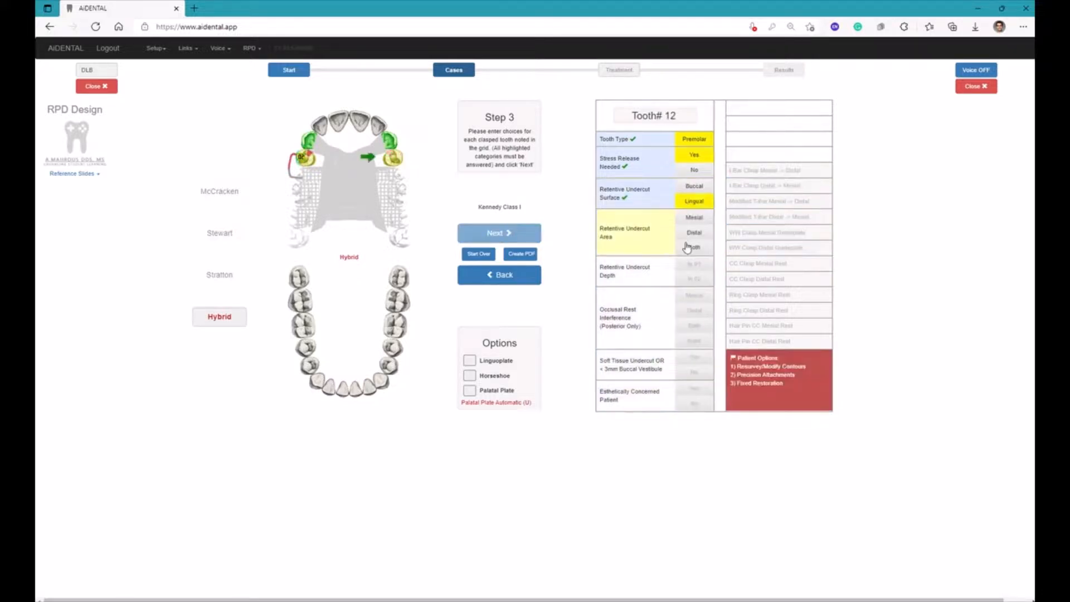
click(692, 247)
click(692, 278)
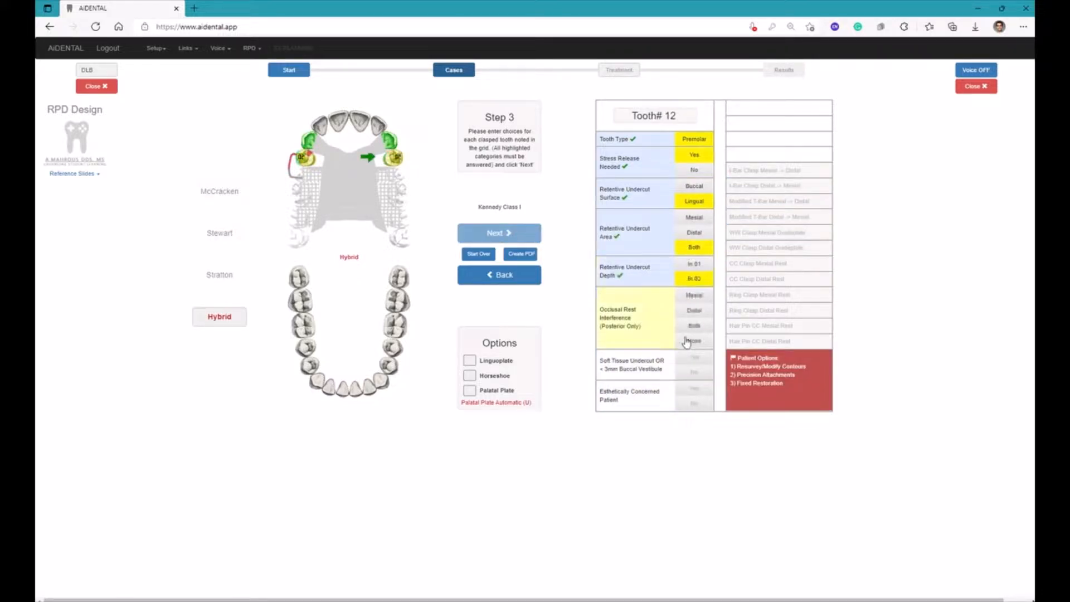
click(688, 340)
click(694, 372)
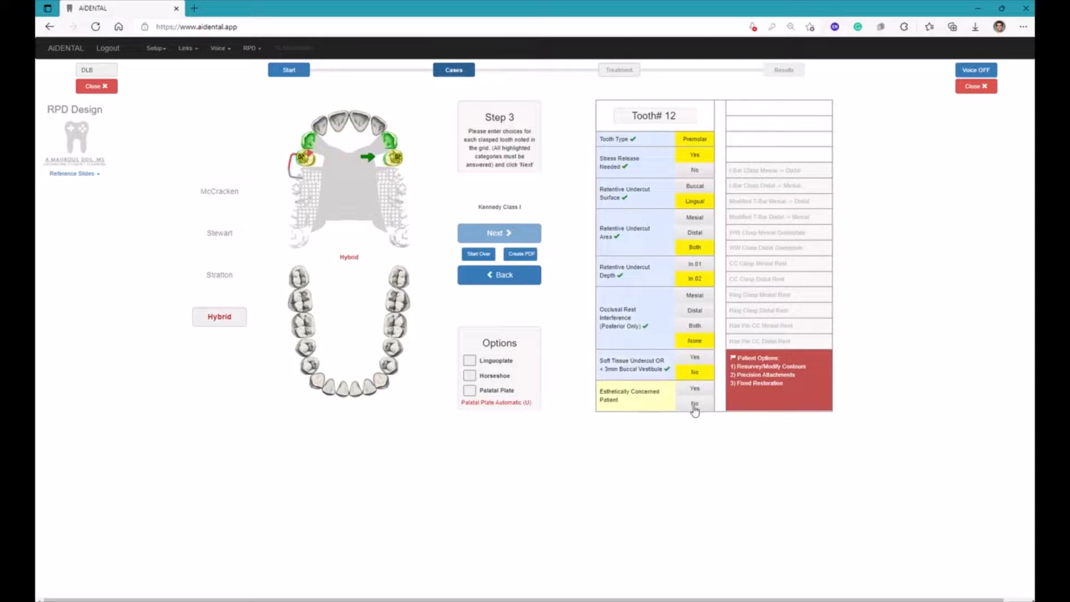
click(694, 404)
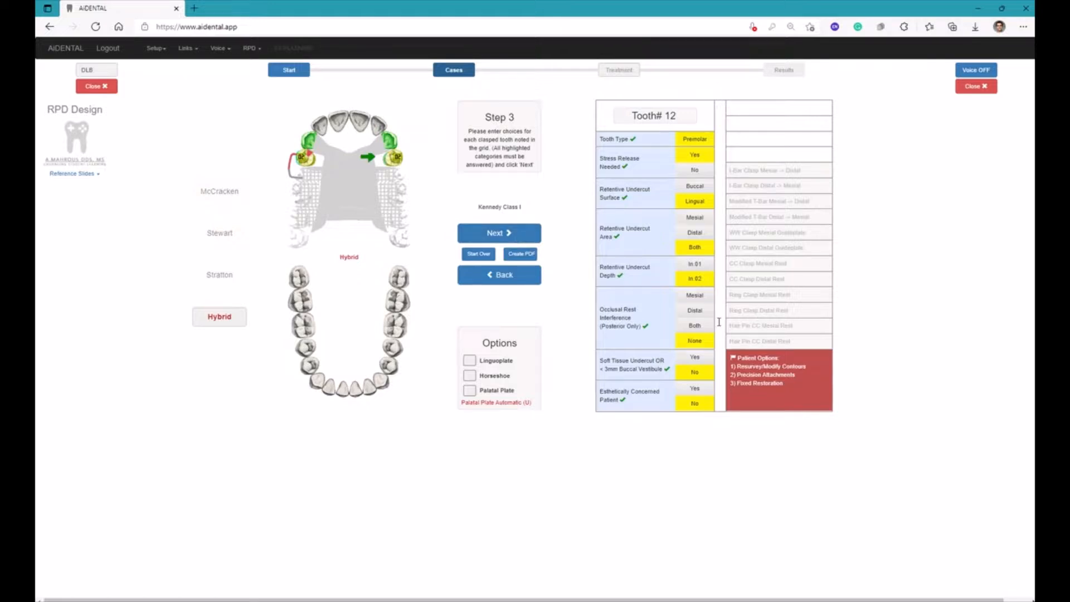
Change tooth #12's soft tissue undercut to Yes and retentive undercut surface to Buccal, and continue to the clasp summary
click(694, 359)
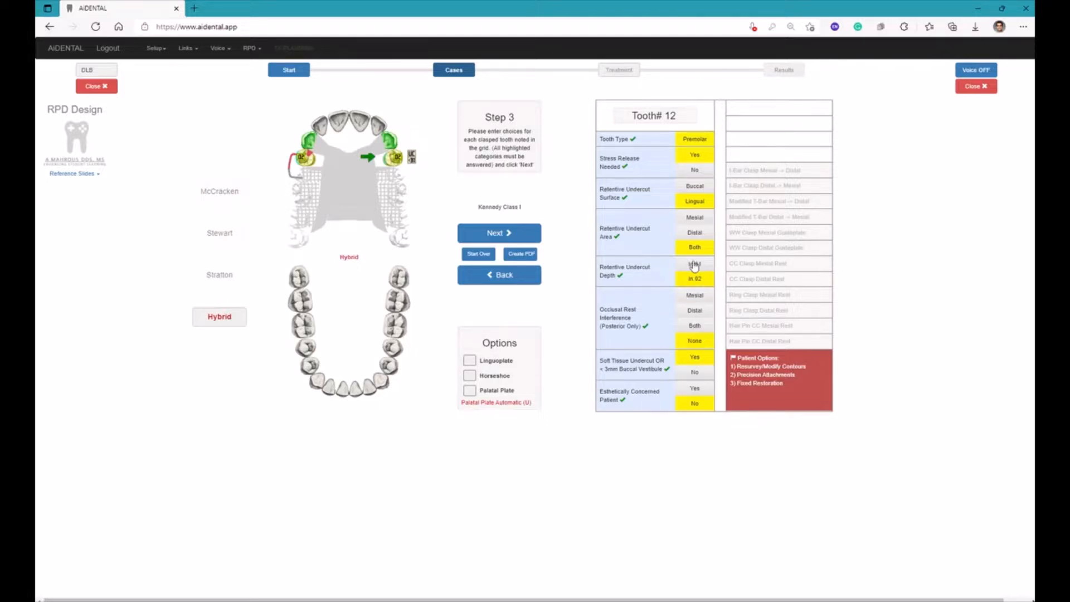
click(694, 187)
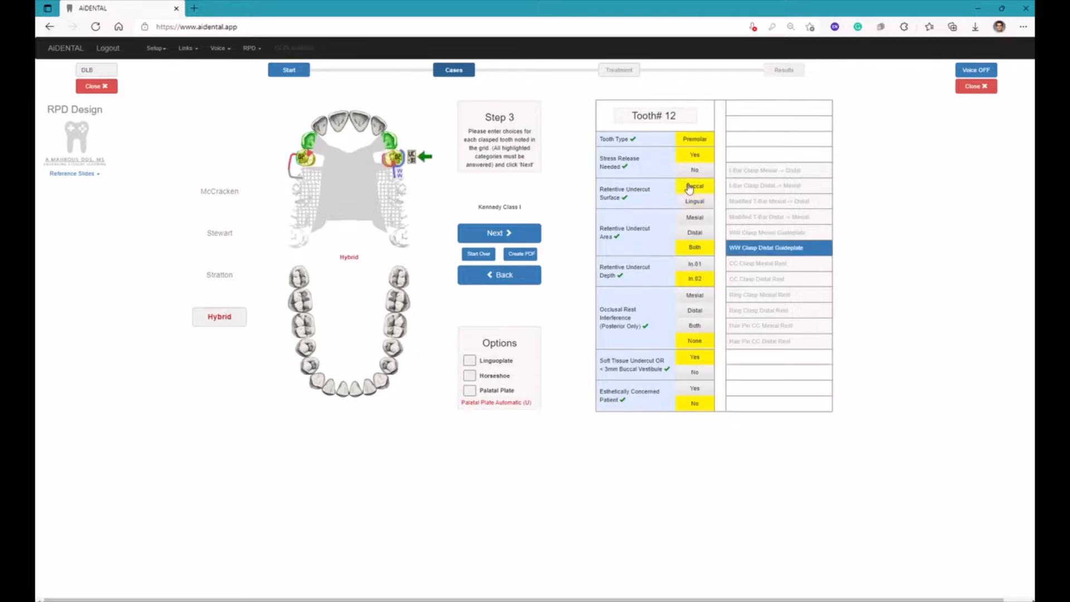
click(532, 236)
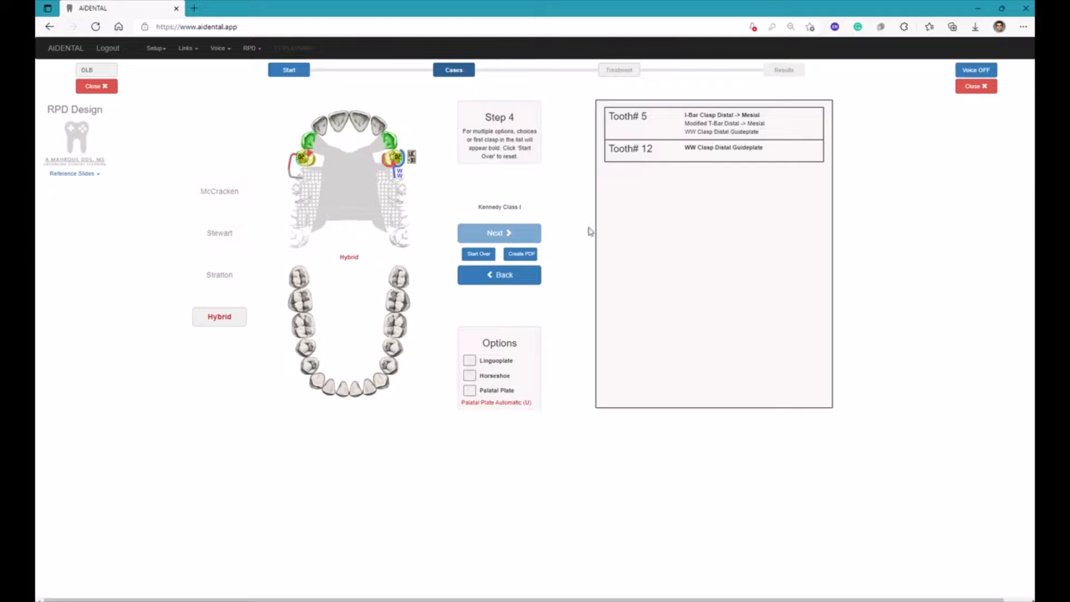
Create a PDF of the RPD design, and return to the AiDENTAL start page to log out
click(522, 255)
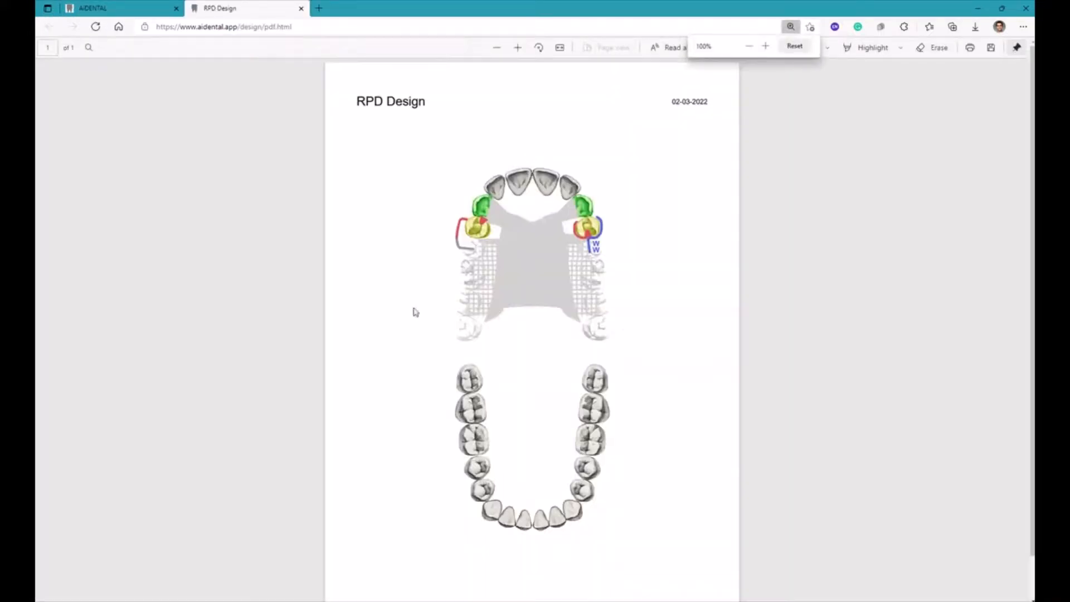
click(125, 11)
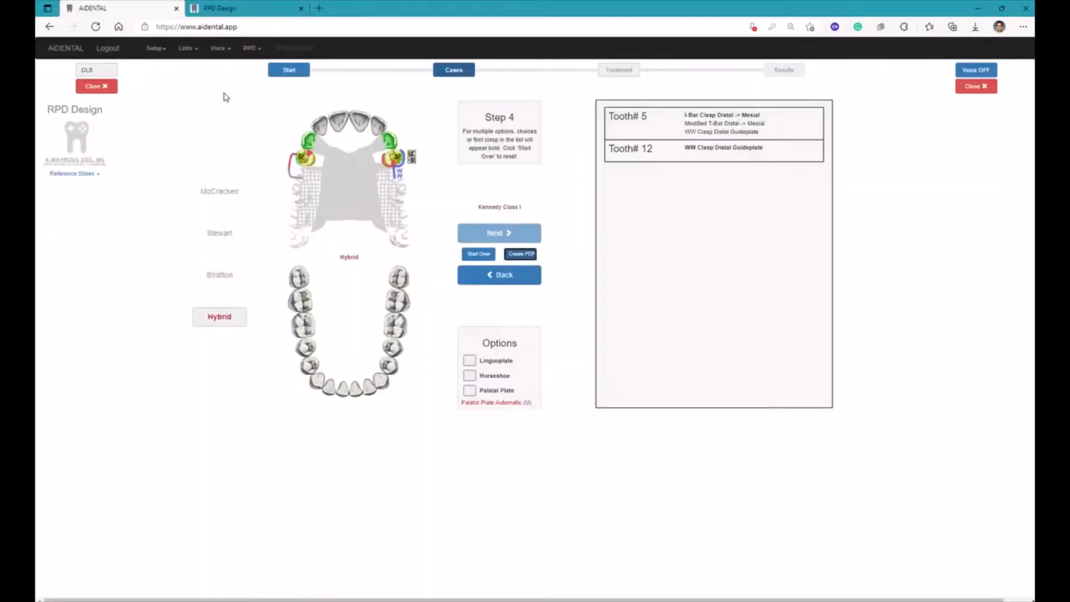
click(290, 72)
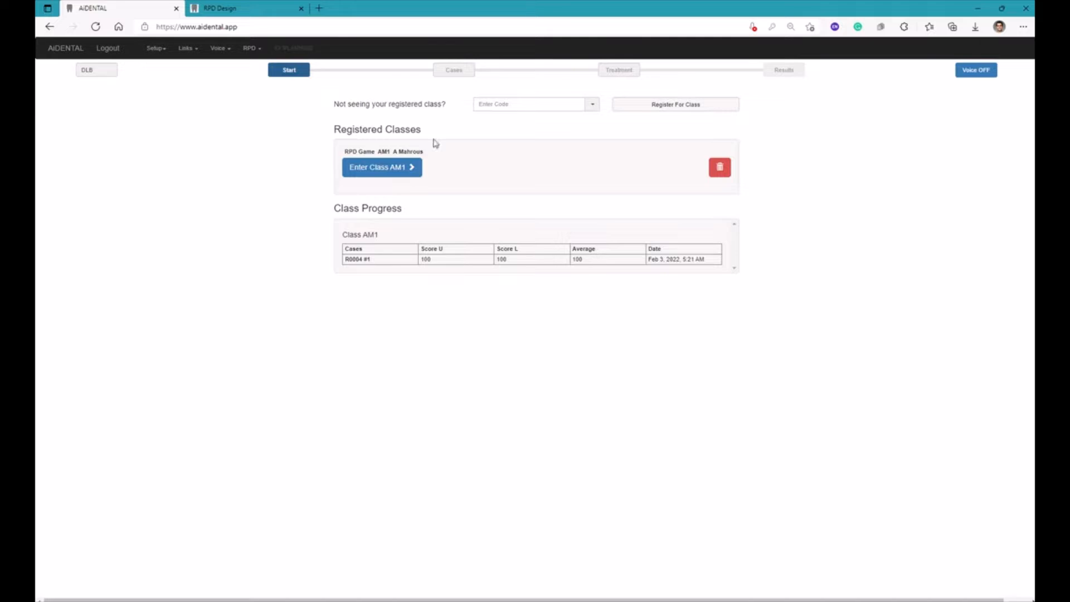
click(114, 50)
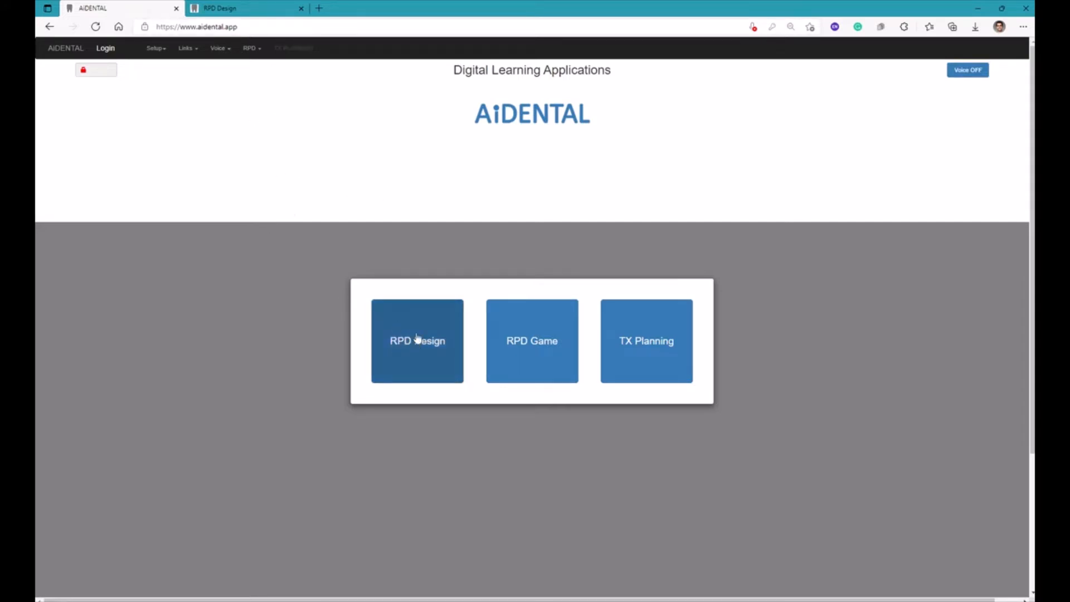
Open RPD Design without logging in and mark upper teeth #2, #3, #13, #14 and #15 as missing
click(388, 346)
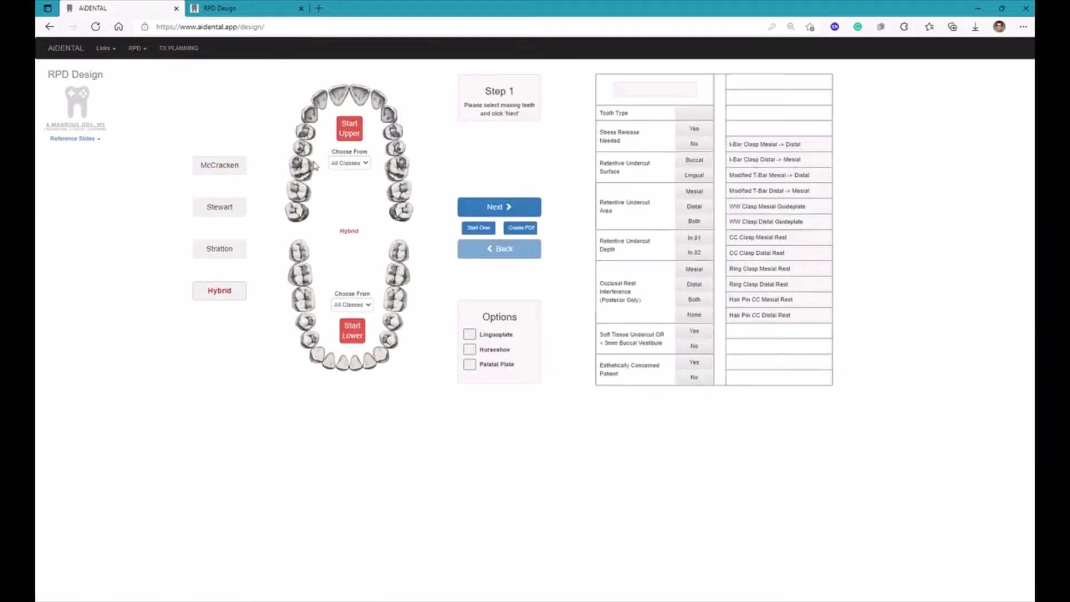
click(299, 191)
click(301, 168)
click(394, 149)
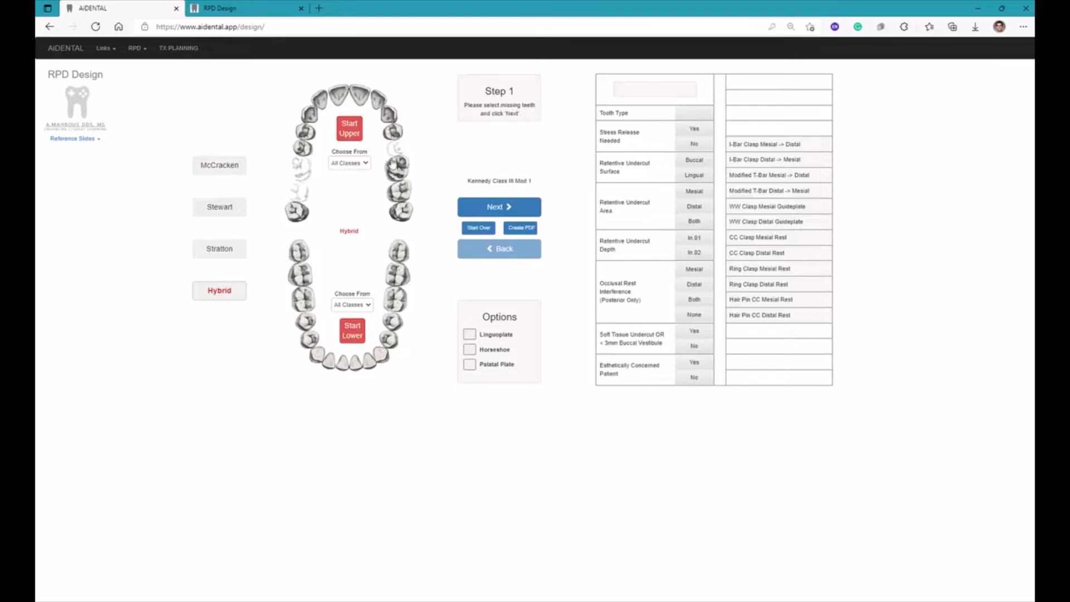
click(396, 167)
click(397, 191)
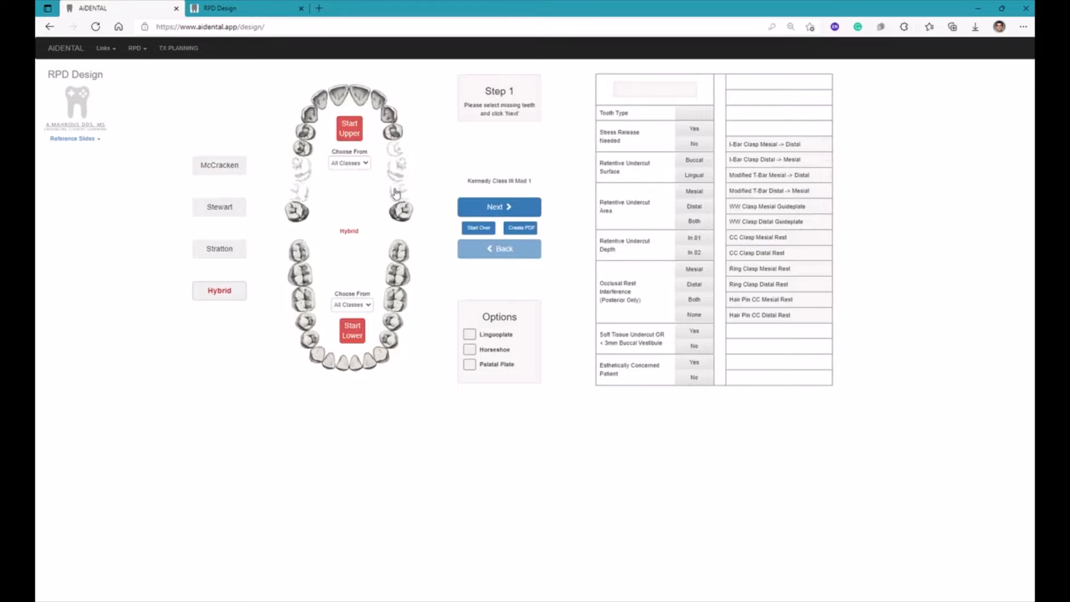
Open the RPD Game from the home page, then generate a random upper case, view its retainer step and start over
click(62, 49)
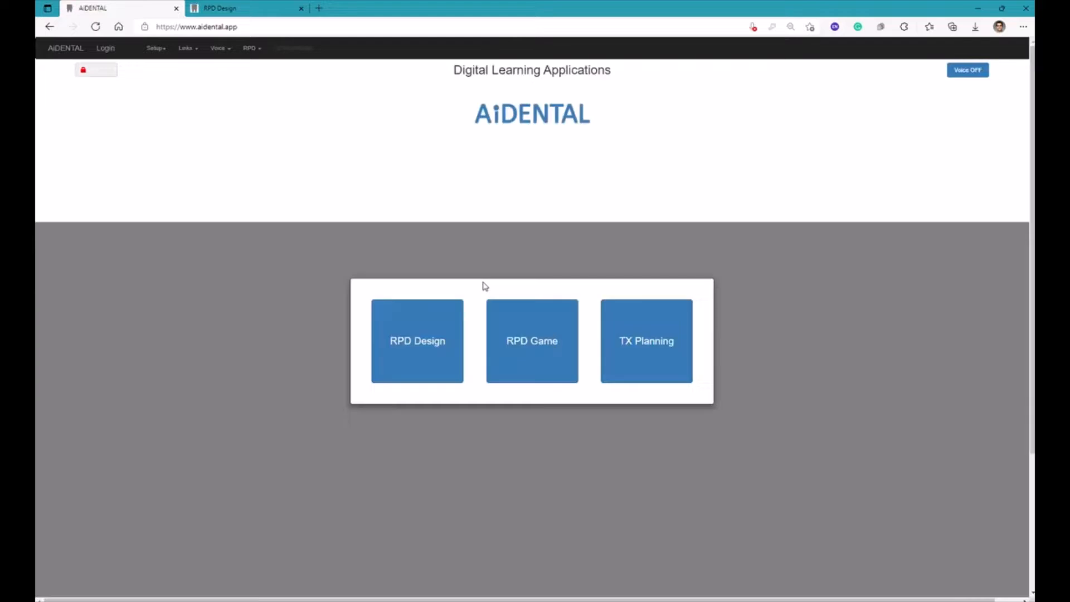
click(523, 313)
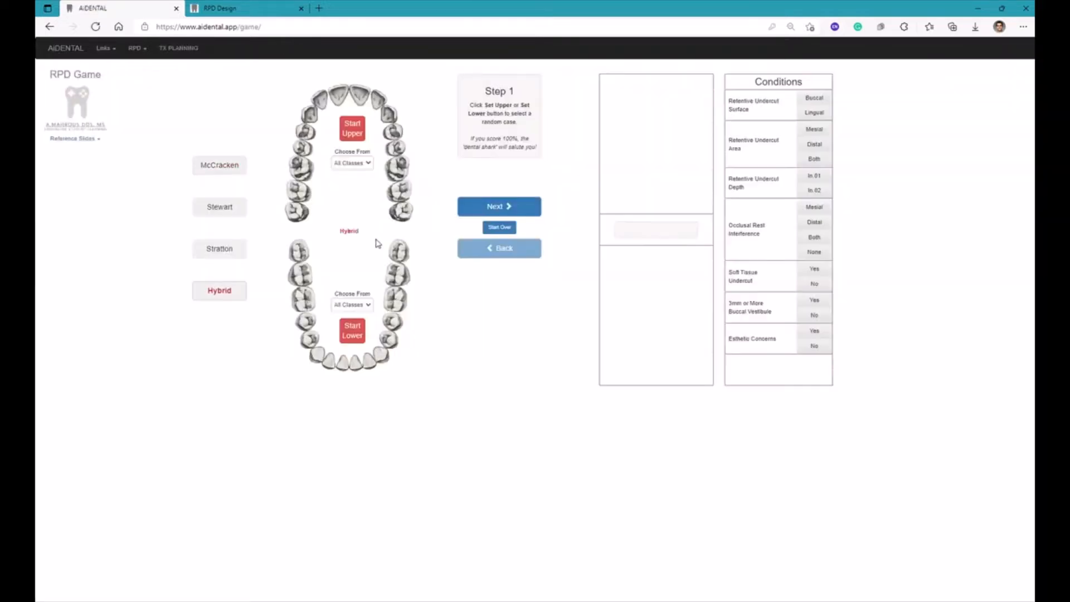
click(350, 135)
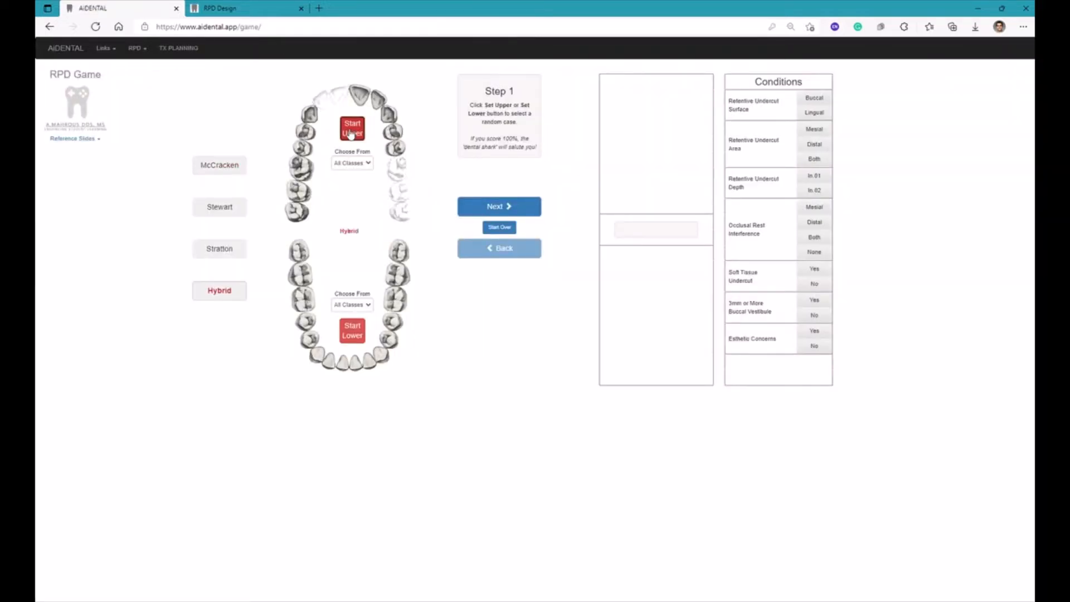
click(498, 207)
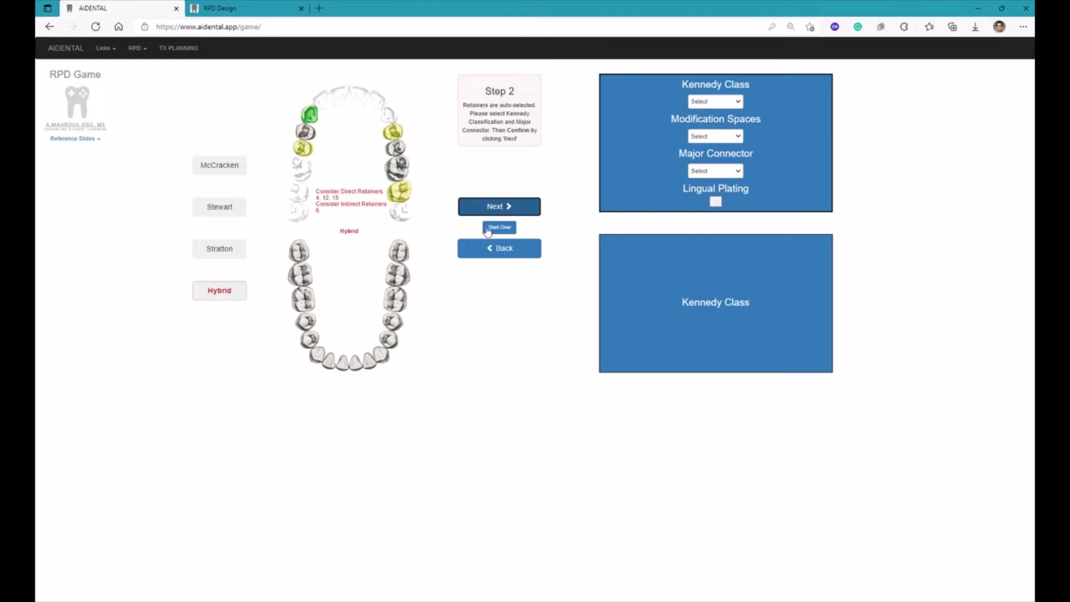
click(491, 230)
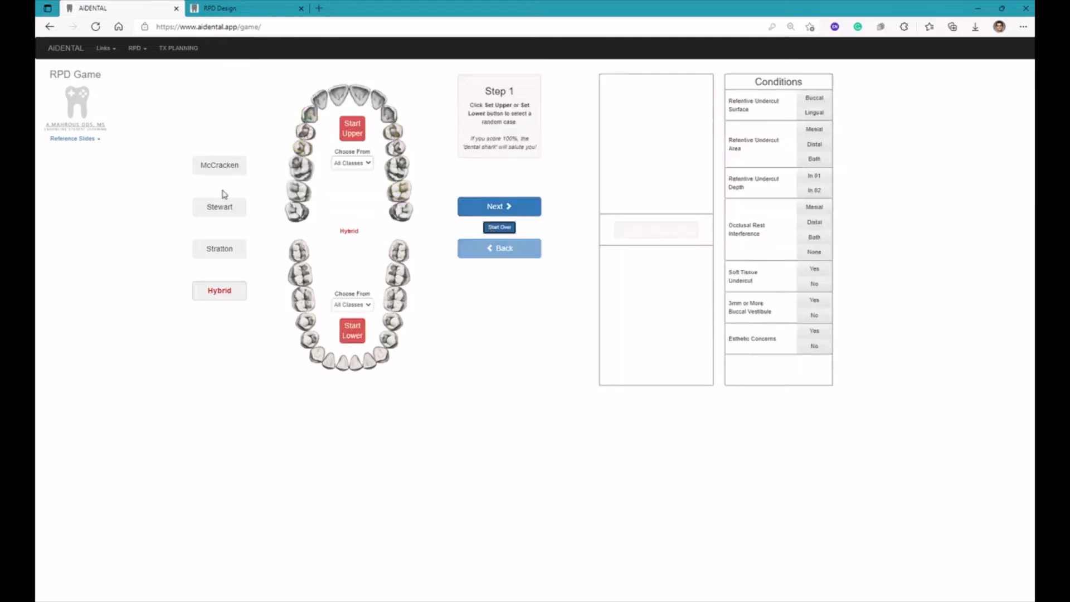
Switch among the McCracken, Stewart, Stratton and Hybrid design philosophies, ending on McCracken
click(213, 166)
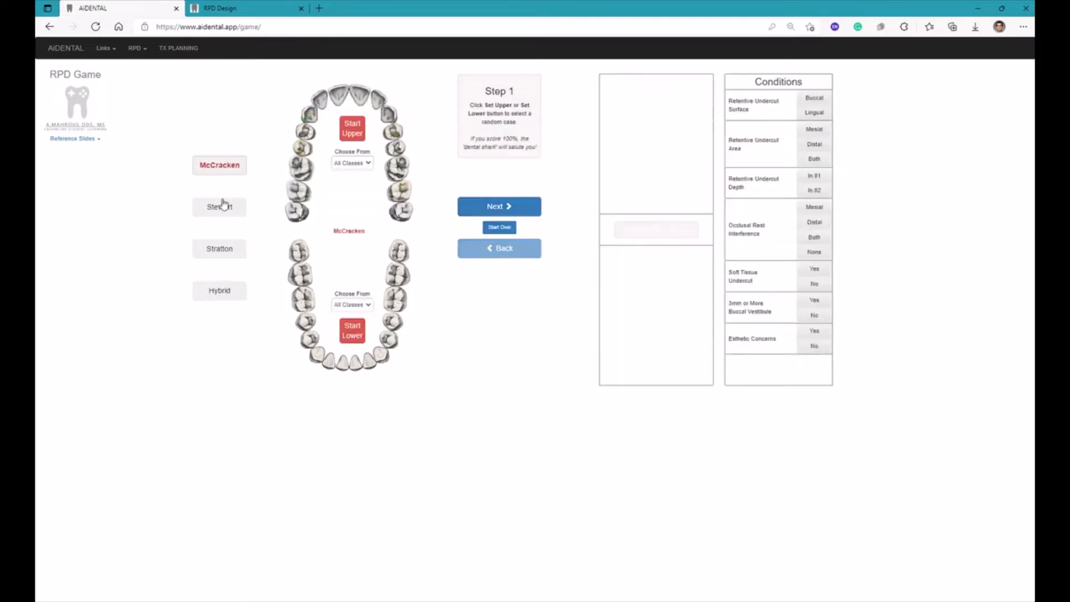
click(220, 207)
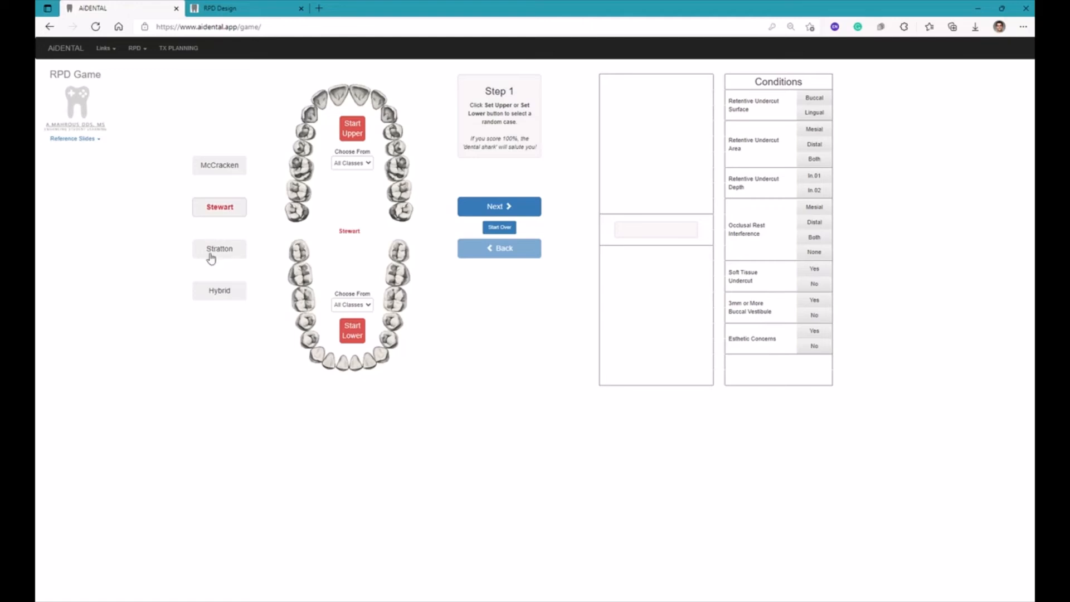
click(212, 254)
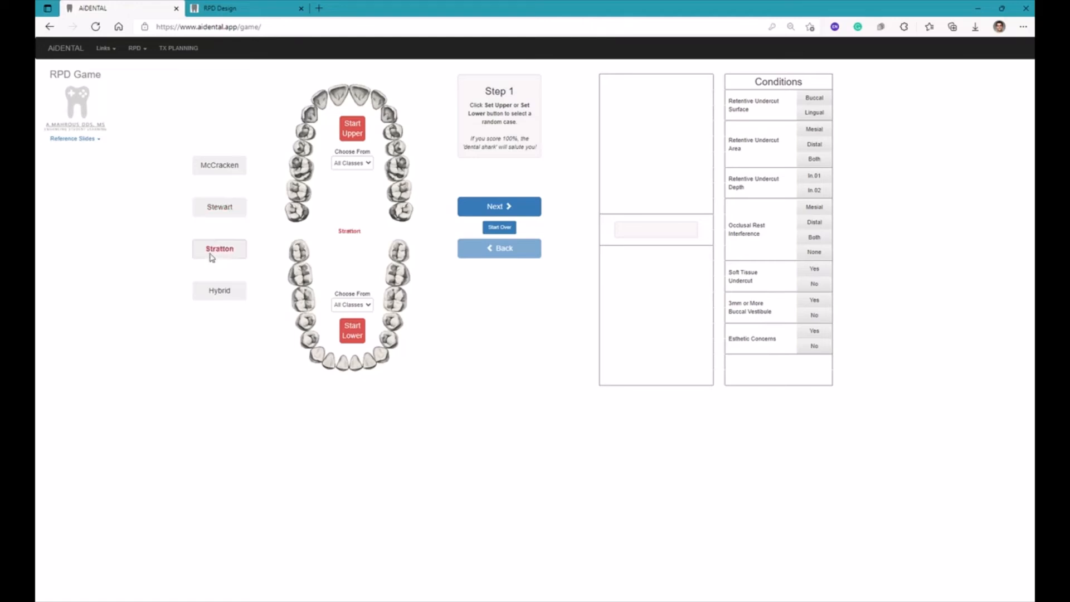
click(224, 209)
click(218, 164)
click(216, 291)
click(218, 166)
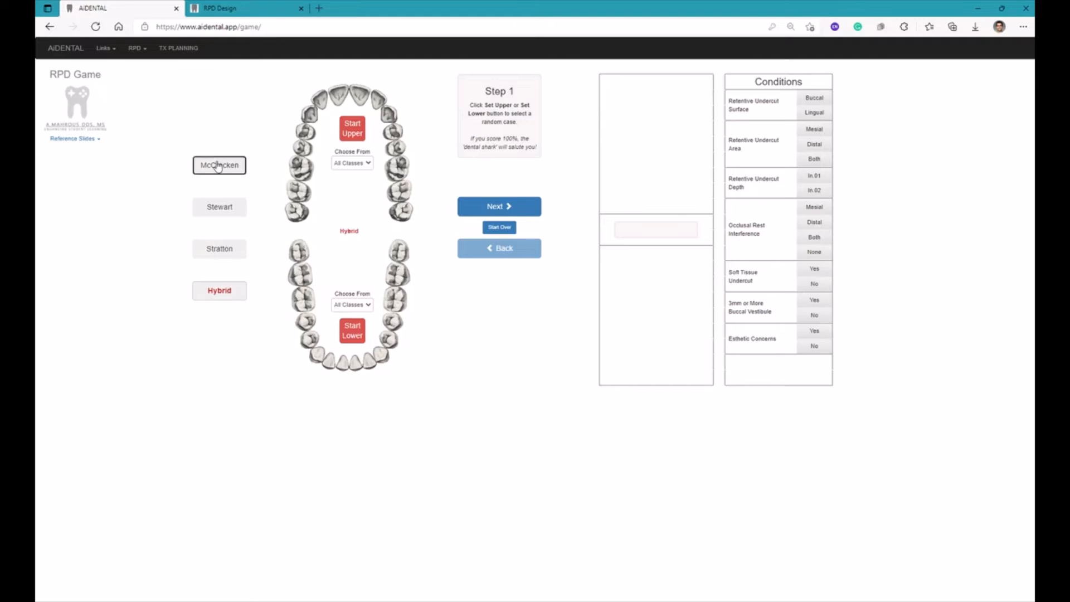
click(217, 207)
click(214, 249)
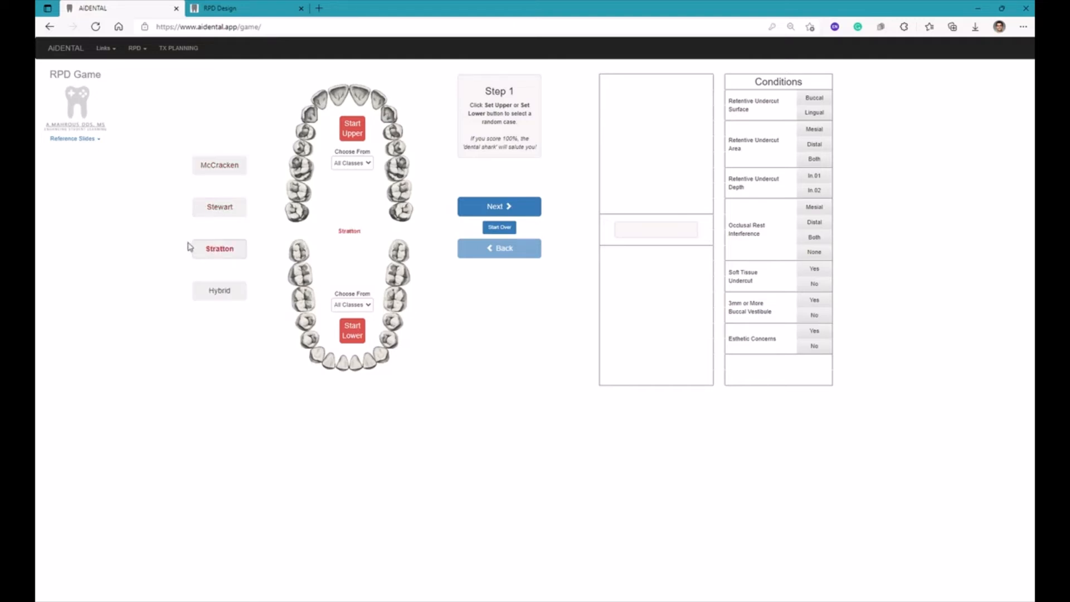
click(214, 211)
click(224, 170)
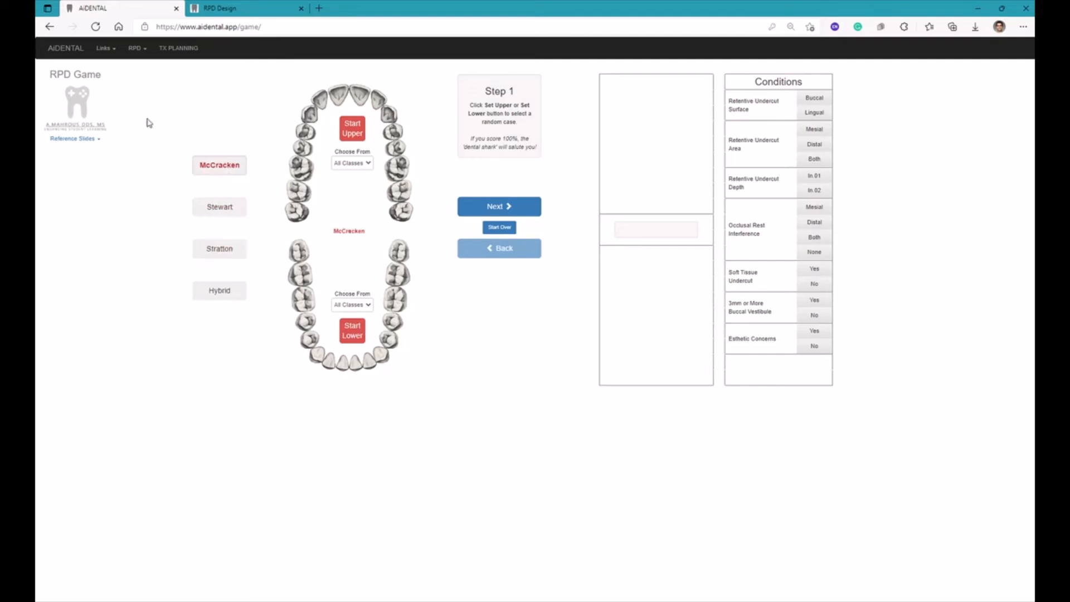
Show the list of available reference slides and close it without opening any
click(94, 139)
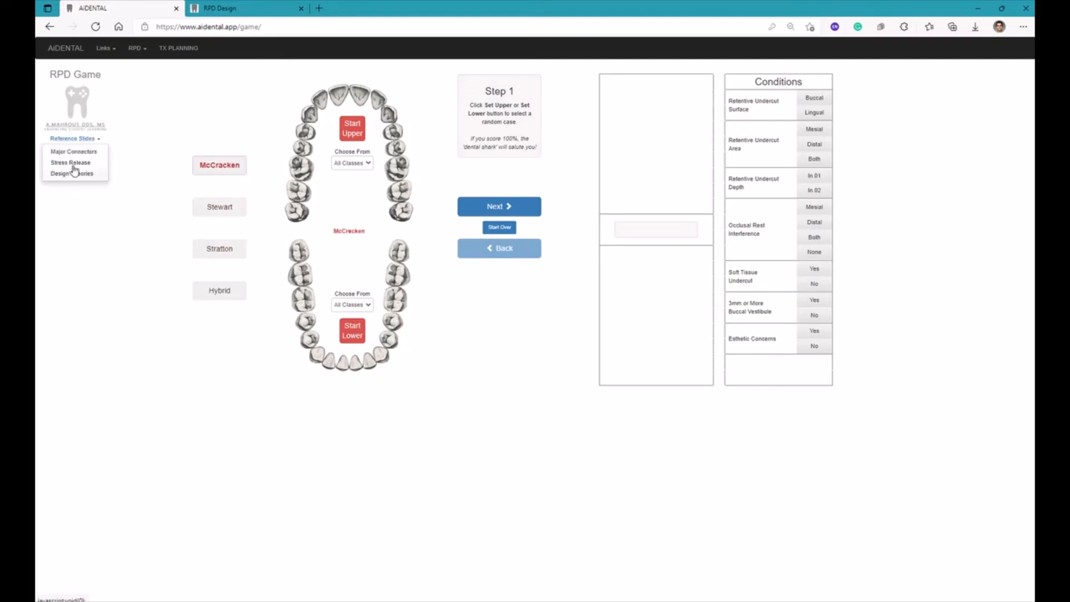
click(119, 166)
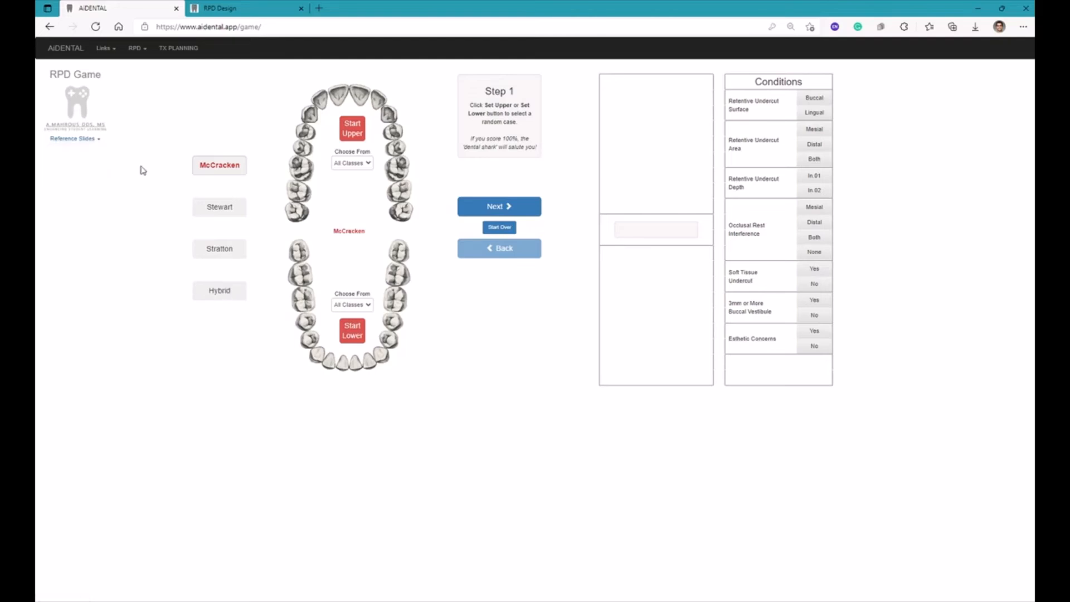